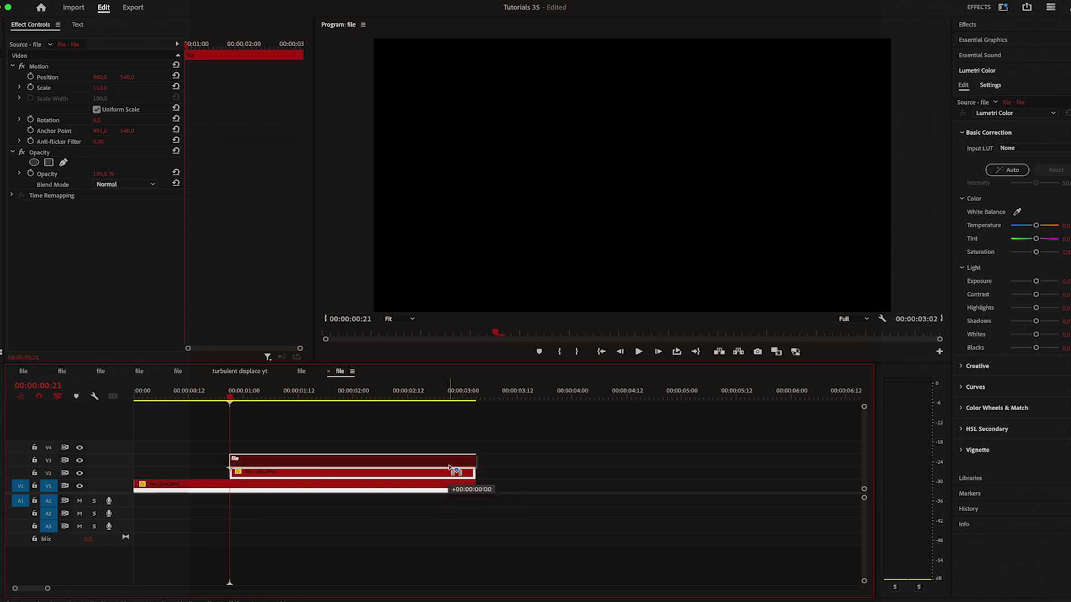
# Duplicate the V2 clip onto V3 and add a frame hold to the copy at 00:00:00:21
pyautogui.click(449, 463)
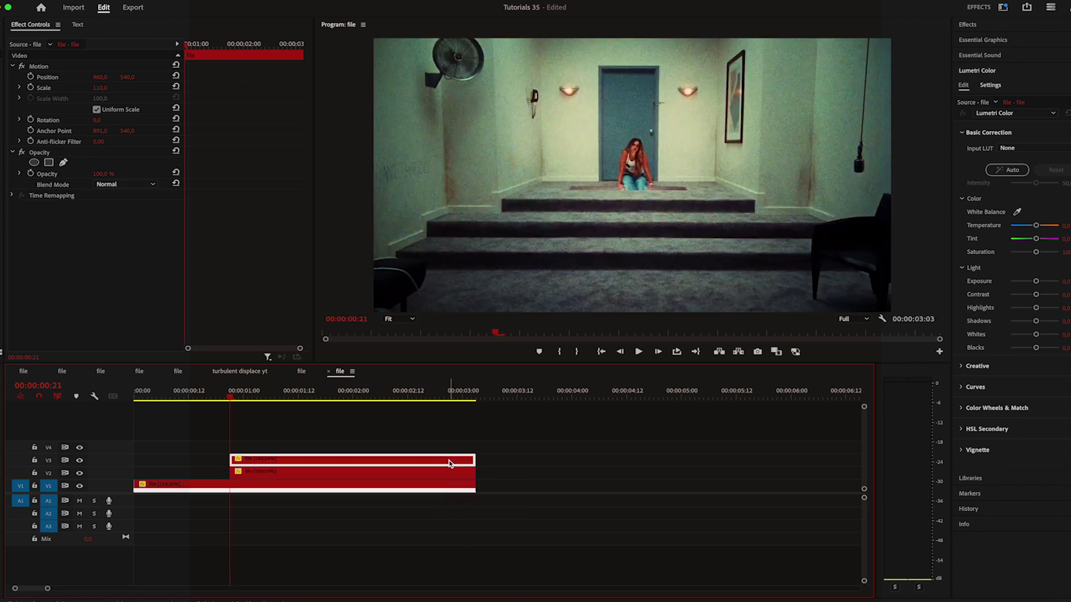
pyautogui.rightClick(450, 463)
pyautogui.click(452, 435)
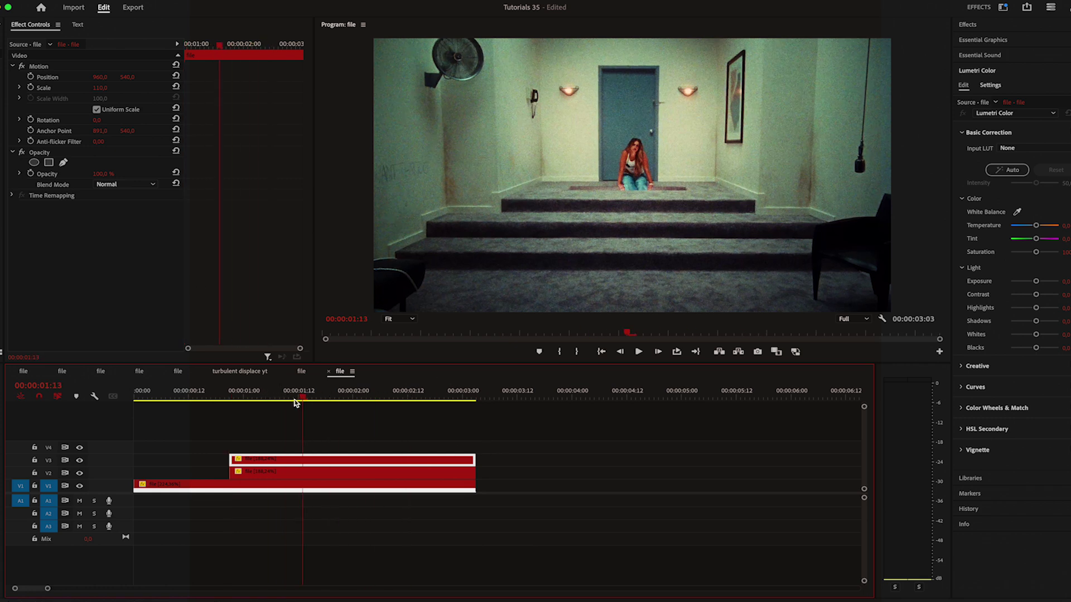
# Start an opacity pen mask on the V3 clip, tracing the base of the left wall along the stair ends
pyautogui.click(63, 163)
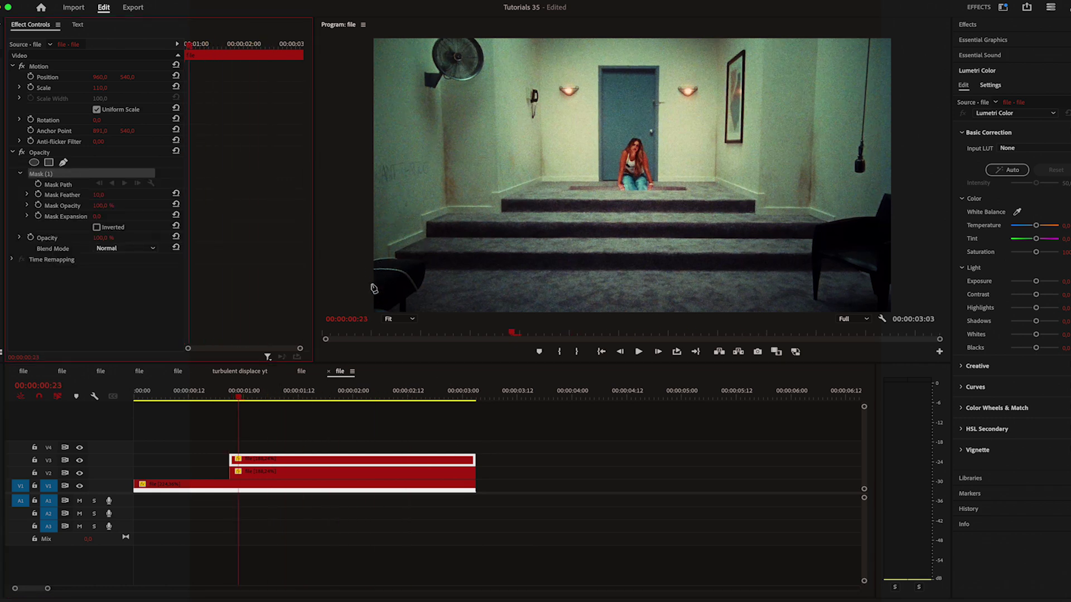
pyautogui.click(364, 265)
pyautogui.moveTo(395, 259); pyautogui.dragTo(398, 261)
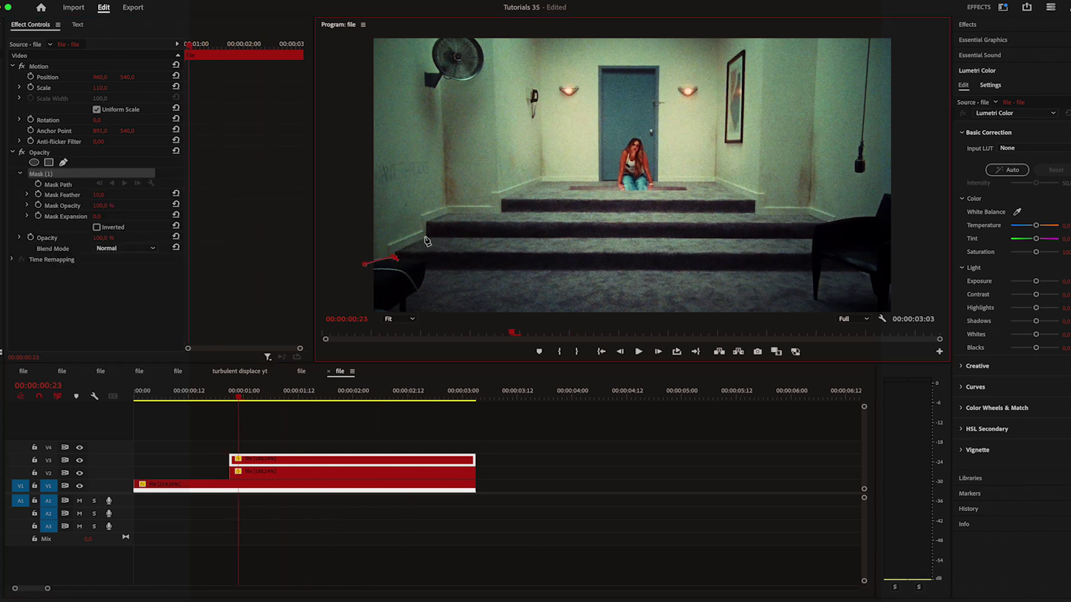
pyautogui.click(400, 319)
pyautogui.click(414, 411)
pyautogui.scroll(-5, 420, 201)
pyautogui.hscroll(-8, 420, 201)
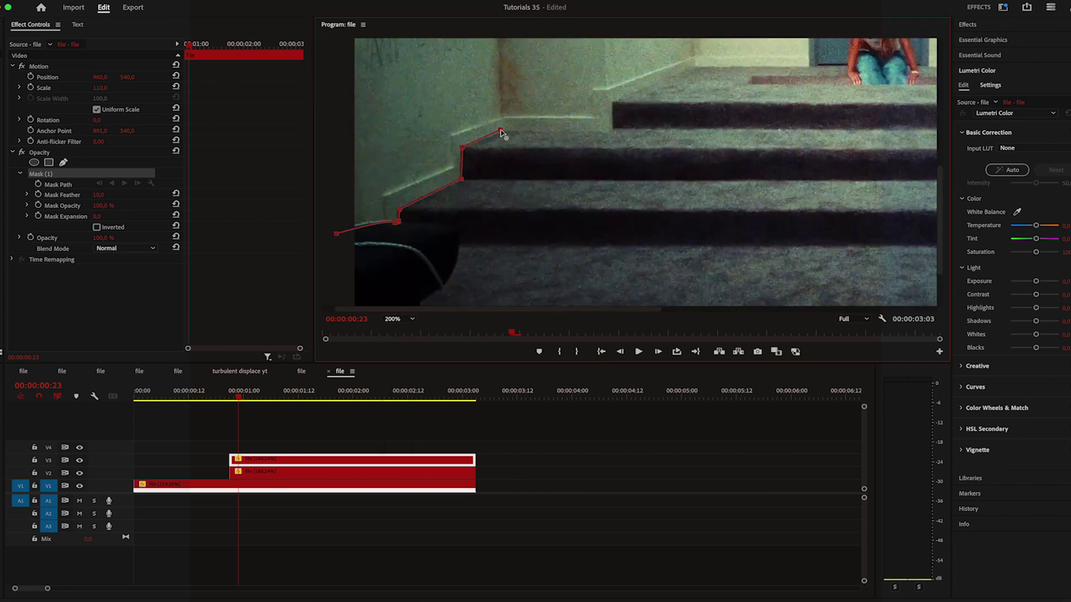
# Close the V3 mask around the left wall, running it up the back corner and outside the frame's edges
pyautogui.moveTo(940, 221); pyautogui.dragTo(940, 155)
pyautogui.moveTo(491, 309); pyautogui.dragTo(613, 309)
pyautogui.moveTo(939, 153); pyautogui.dragTo(940, 101)
pyautogui.click(476, 71)
pyautogui.moveTo(560, 309); pyautogui.dragTo(440, 308)
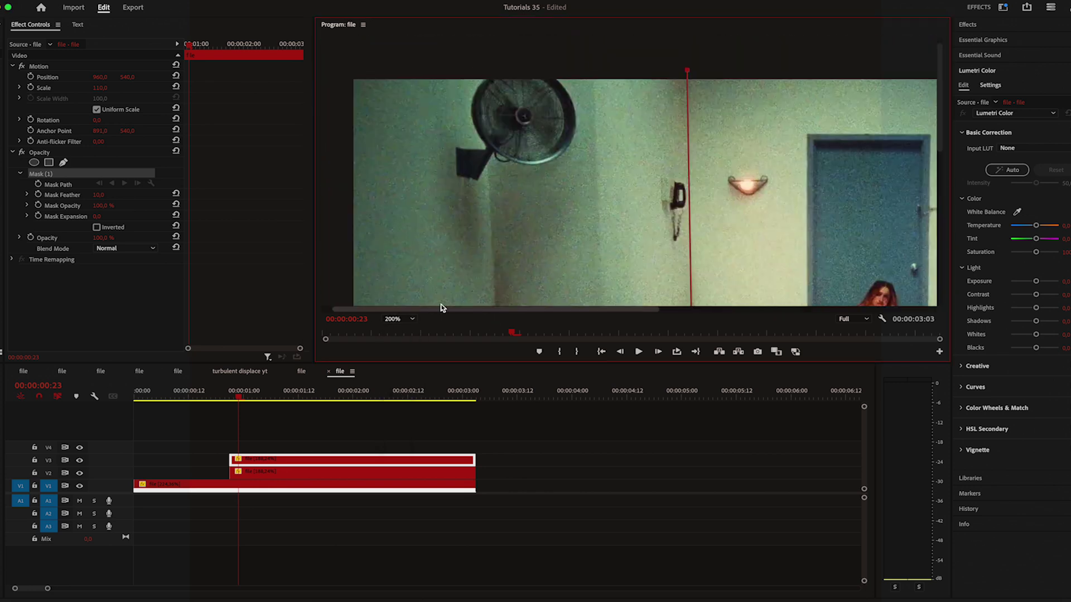
pyautogui.click(358, 69)
pyautogui.moveTo(940, 101); pyautogui.dragTo(939, 219)
pyautogui.click(358, 231)
pyautogui.click(400, 319)
pyautogui.click(398, 331)
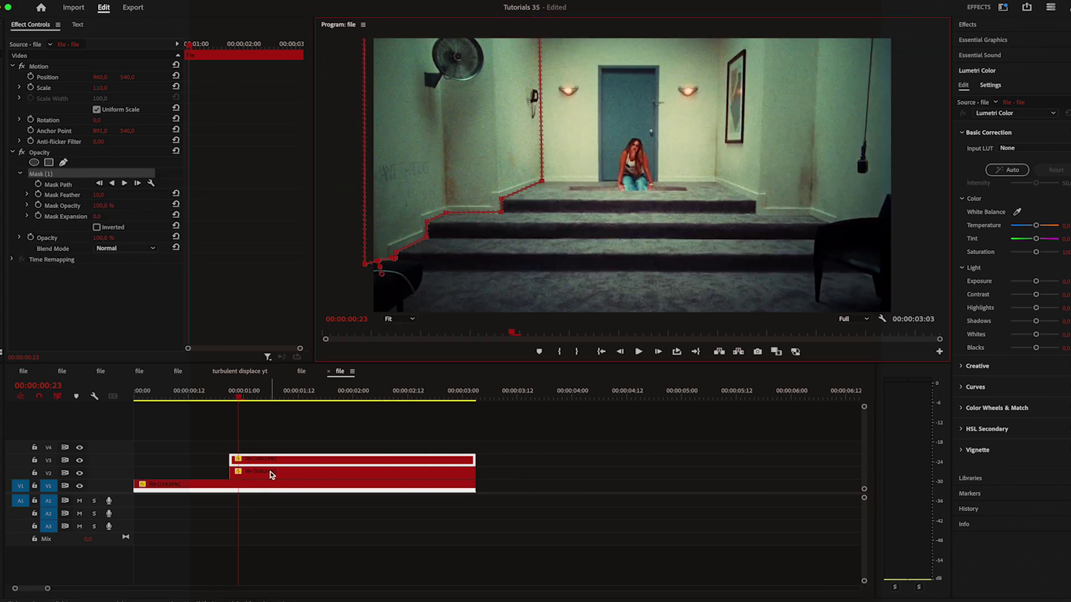
# Duplicate the V2 clip onto V4 and draw an opacity pen mask around the right wall at 00:00:00:21
pyautogui.moveTo(271, 475); pyautogui.dragTo(268, 456)
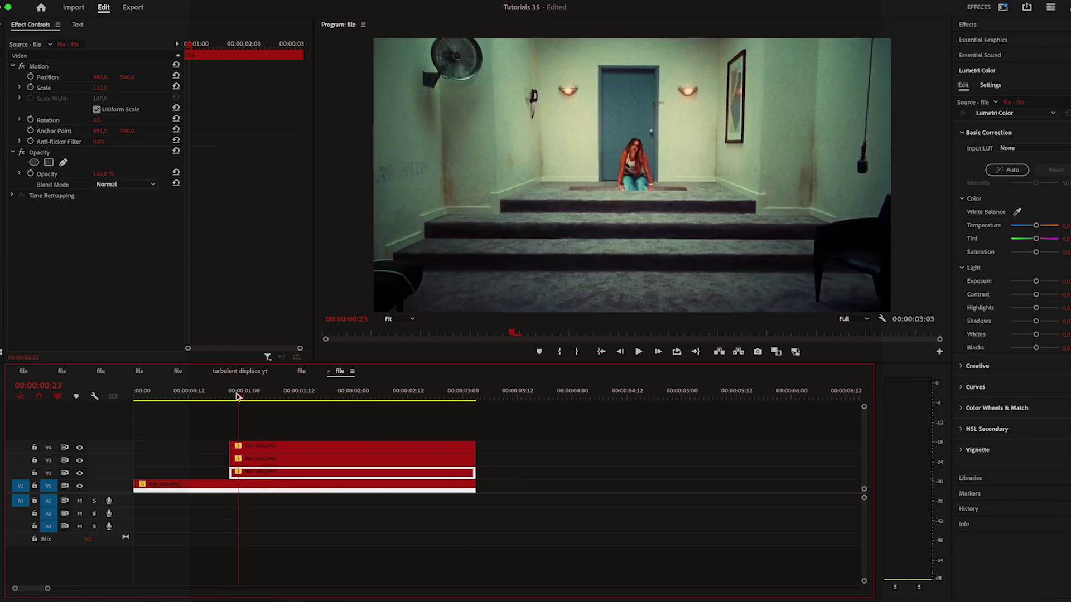
pyautogui.moveTo(239, 396); pyautogui.dragTo(229, 396)
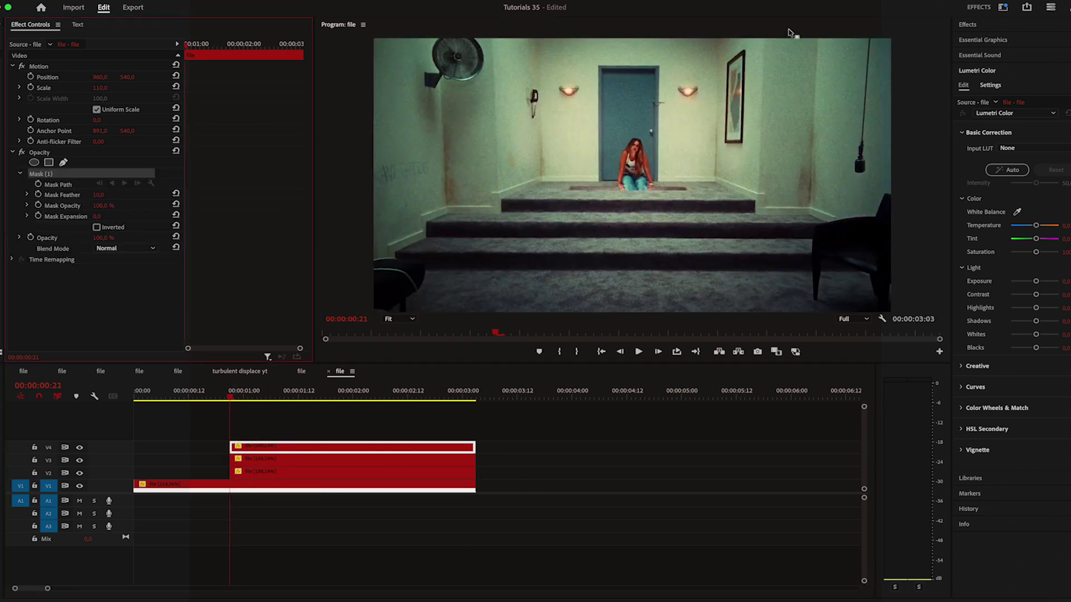
pyautogui.click(717, 40)
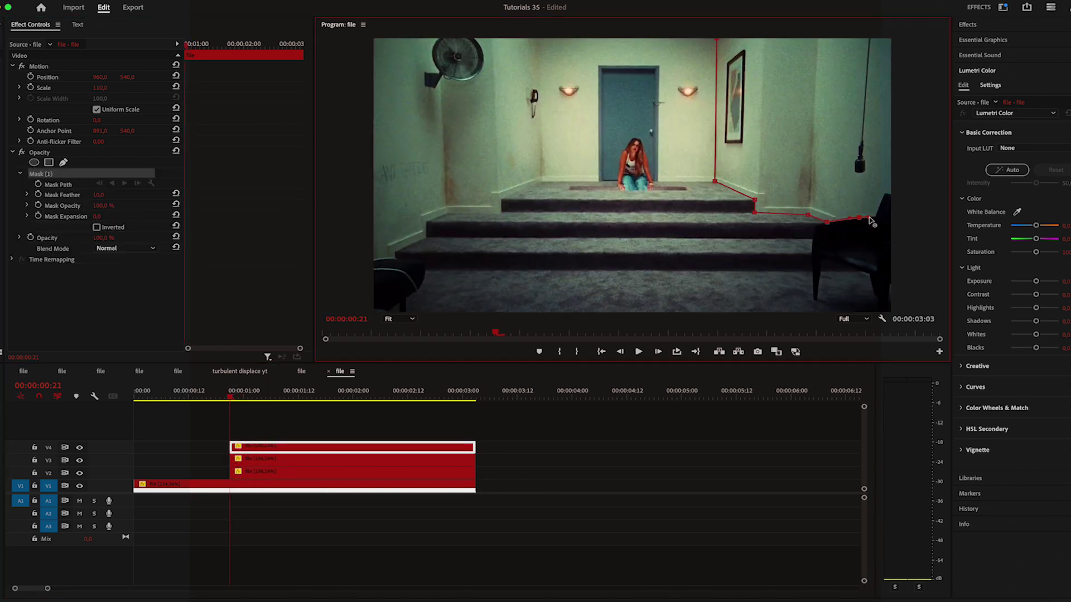
pyautogui.click(400, 319)
pyautogui.click(398, 357)
pyautogui.click(768, 90)
pyautogui.click(677, 92)
pyautogui.click(400, 319)
pyautogui.click(397, 331)
# Duplicate the V2 clip onto V5 and add a frame hold to the copy at 00:00:00:21
pyautogui.moveTo(269, 475); pyautogui.dragTo(272, 434)
pyautogui.rightClick(273, 434)
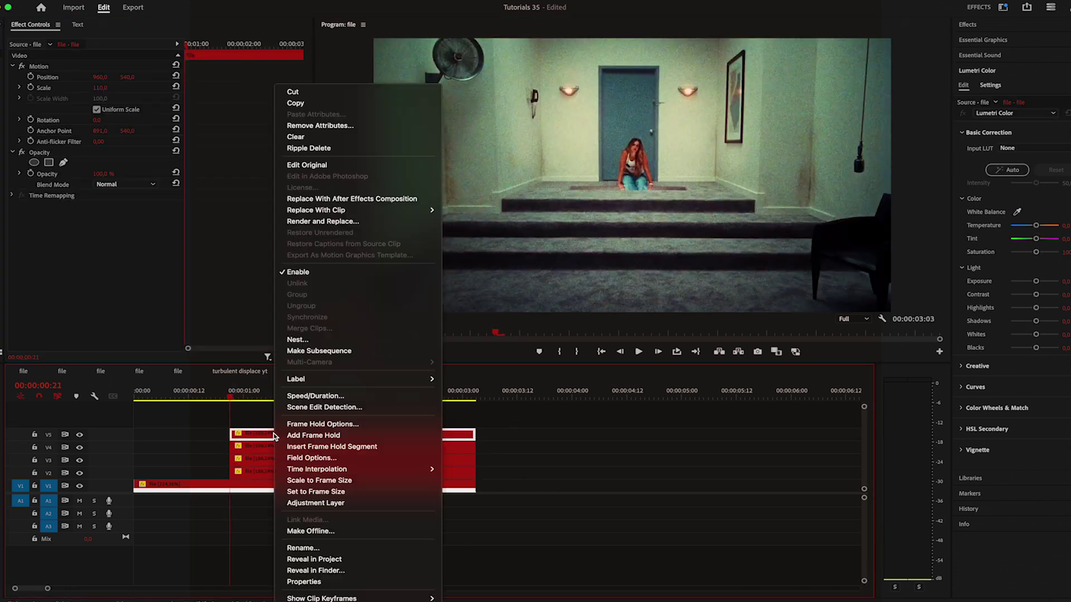
pyautogui.click(327, 436)
# Draw an opacity pen mask on the V5 clip around the stairs and floor, following the base of the walls
pyautogui.click(63, 163)
pyautogui.click(368, 265)
pyautogui.click(396, 256)
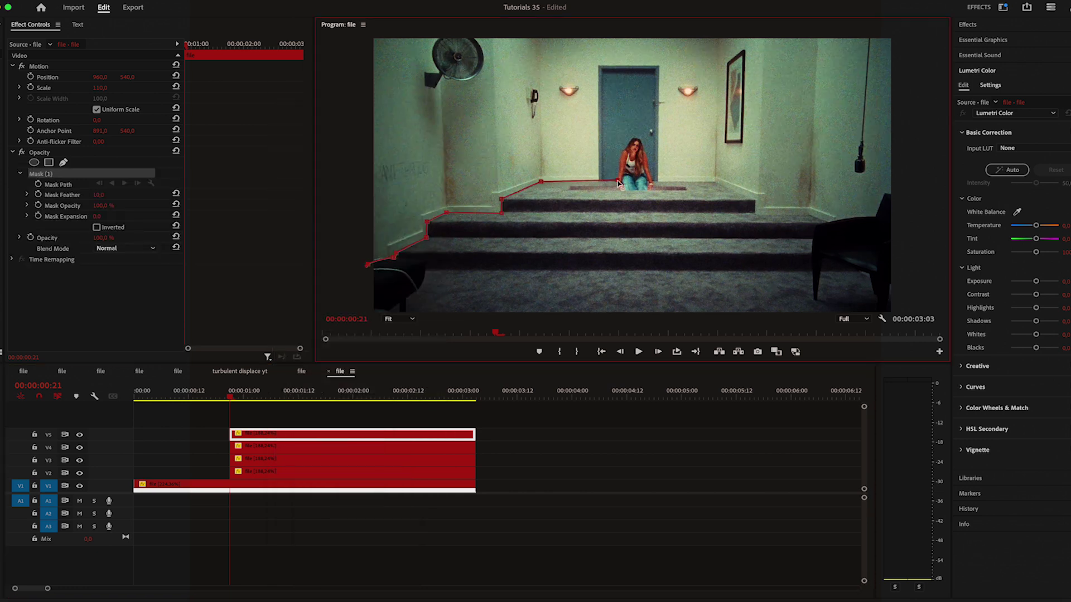
# Duplicate the V2 clip onto V6 and add a frame hold to the copy at 00:00:00:21
pyautogui.moveTo(291, 474); pyautogui.dragTo(288, 422)
pyautogui.rightClick(287, 422)
pyautogui.click(335, 435)
# Draw an opacity pen mask around the blue door on the V6 clip
pyautogui.click(64, 163)
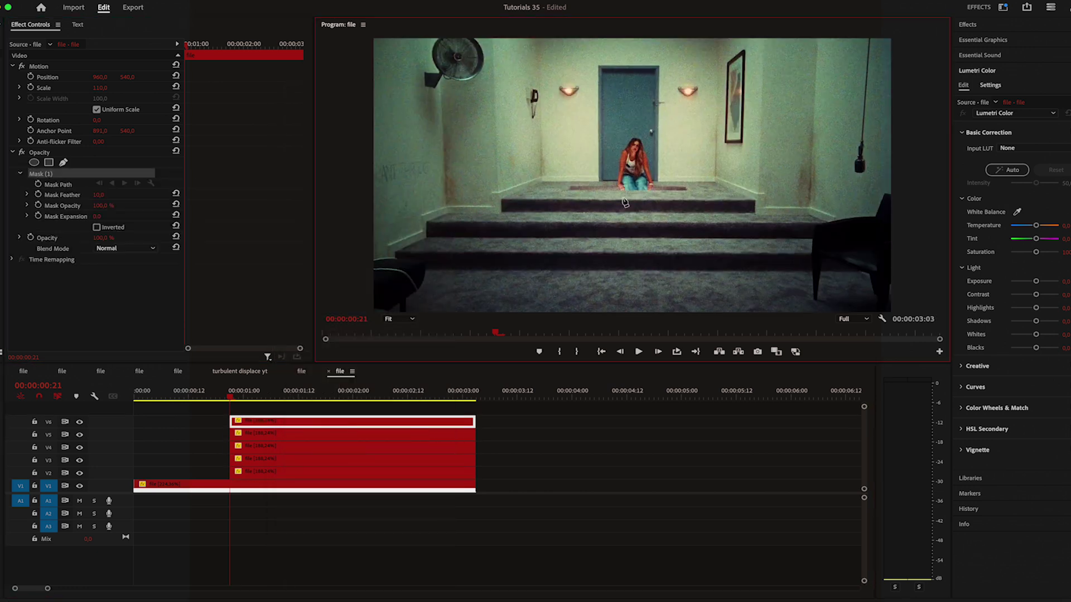
pyautogui.click(658, 180)
pyautogui.click(400, 320)
pyautogui.click(397, 405)
pyautogui.click(674, 186)
pyautogui.click(674, 196)
pyautogui.click(399, 320)
pyautogui.click(394, 333)
# Extend the V3 clip's left-wall mask across the back wall to the door's left edge
pyautogui.click(290, 460)
pyautogui.click(41, 174)
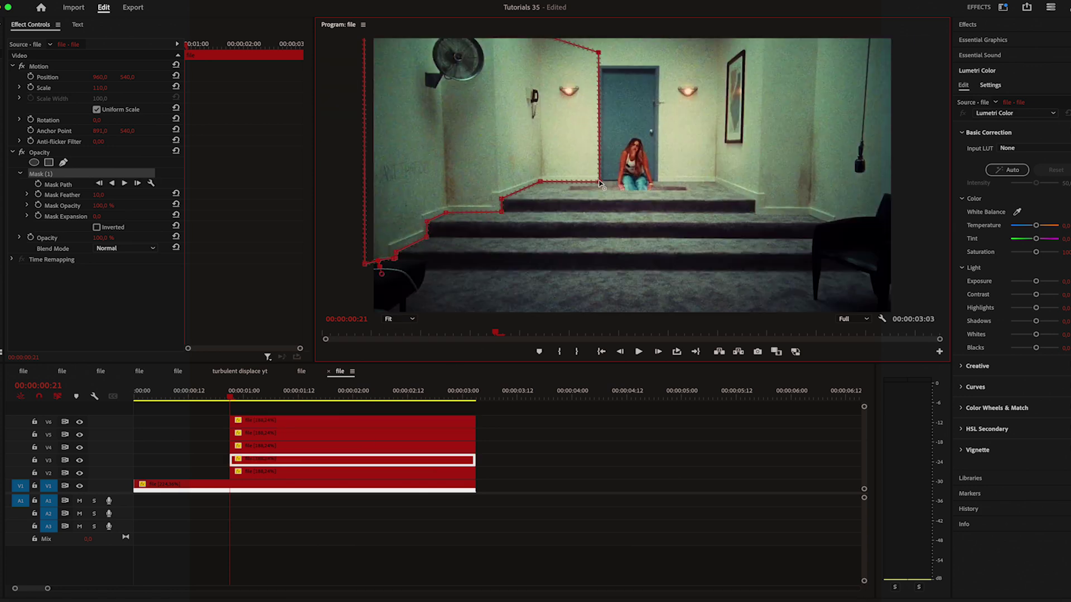
pyautogui.click(399, 320)
pyautogui.click(414, 368)
pyautogui.moveTo(614, 110); pyautogui.dragTo(615, 91)
# Extend the V4 clip's right-wall mask across the back wall to the door's right edge
pyautogui.click(290, 448)
pyautogui.click(41, 174)
pyautogui.moveTo(674, 140)
pyautogui.mouseDown()
pyautogui.moveTo(645, 184)
pyautogui.moveTo(670, 146)
pyautogui.mouseUp()
pyautogui.click(400, 320)
pyautogui.click(396, 395)
pyautogui.scroll(5, 675, 161)
pyautogui.moveTo(669, 62); pyautogui.dragTo(673, 68)
# Nest each masked clip from V3 upward into its own sequence
pyautogui.click(290, 421)
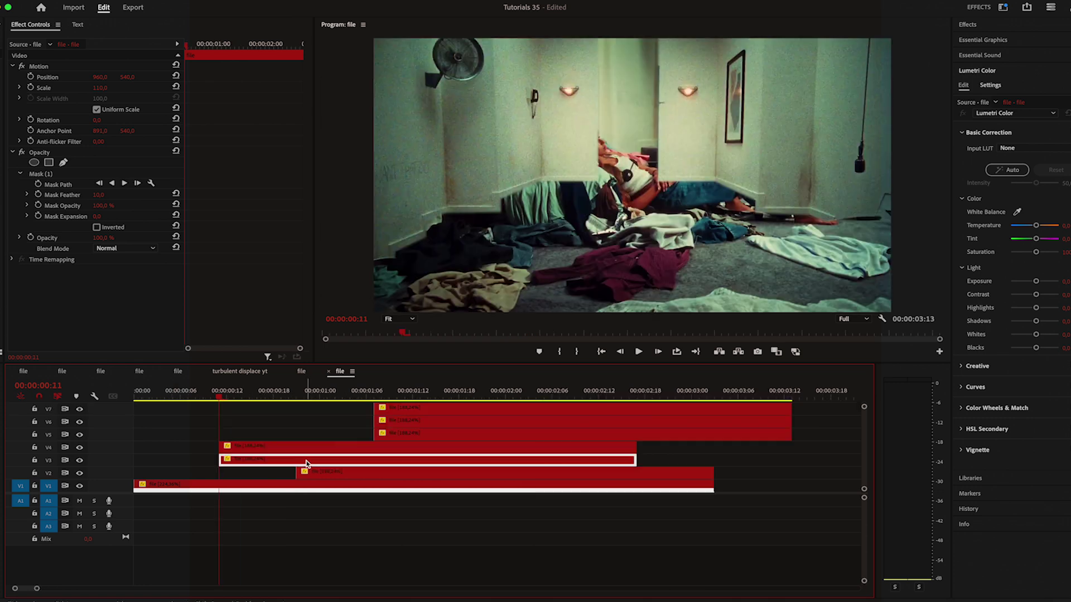
pyautogui.click(558, 320)
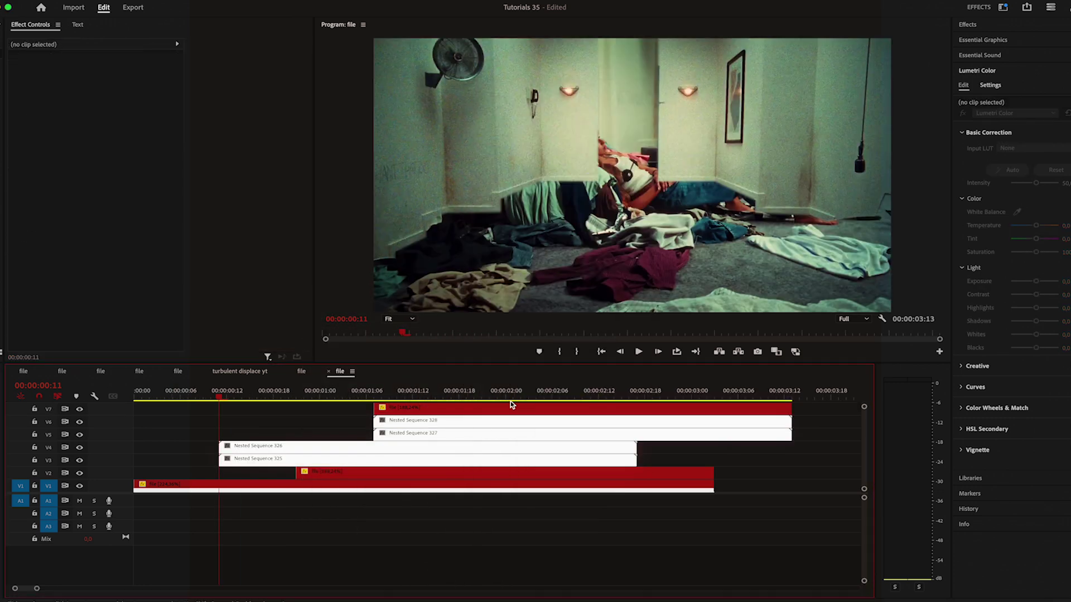
# Find the Transform effect and apply it to Nested Sequence 325 on V3
pyautogui.click(968, 24)
pyautogui.write('transform')
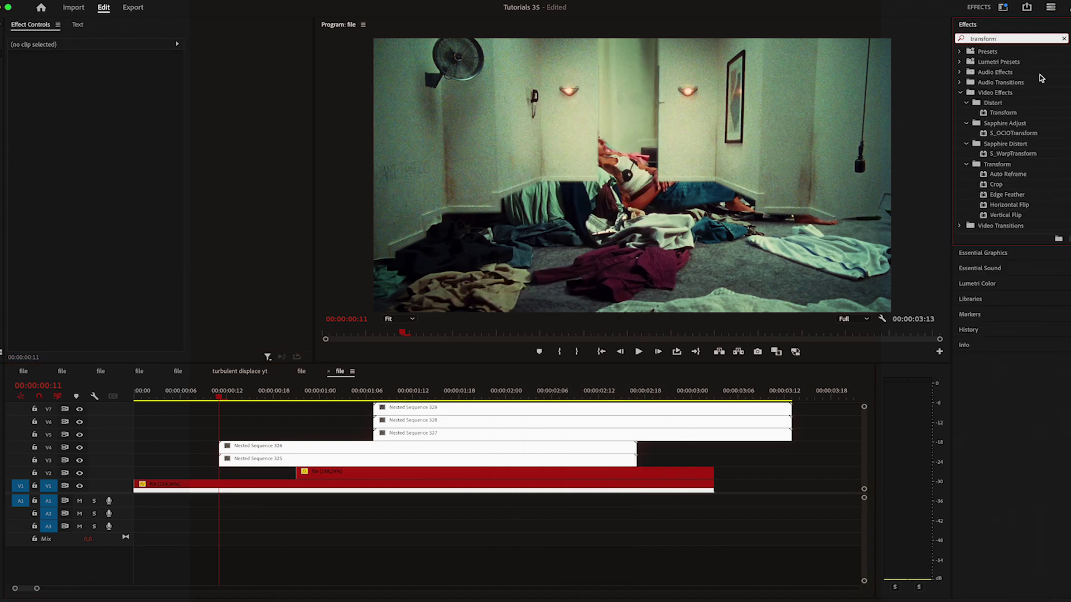
pyautogui.moveTo(1003, 112); pyautogui.dragTo(424, 458)
# Keyframe the Transform Position and Scale of Nested Sequence 325 and place the keyframes at 00:00:00:21
pyautogui.click(31, 259)
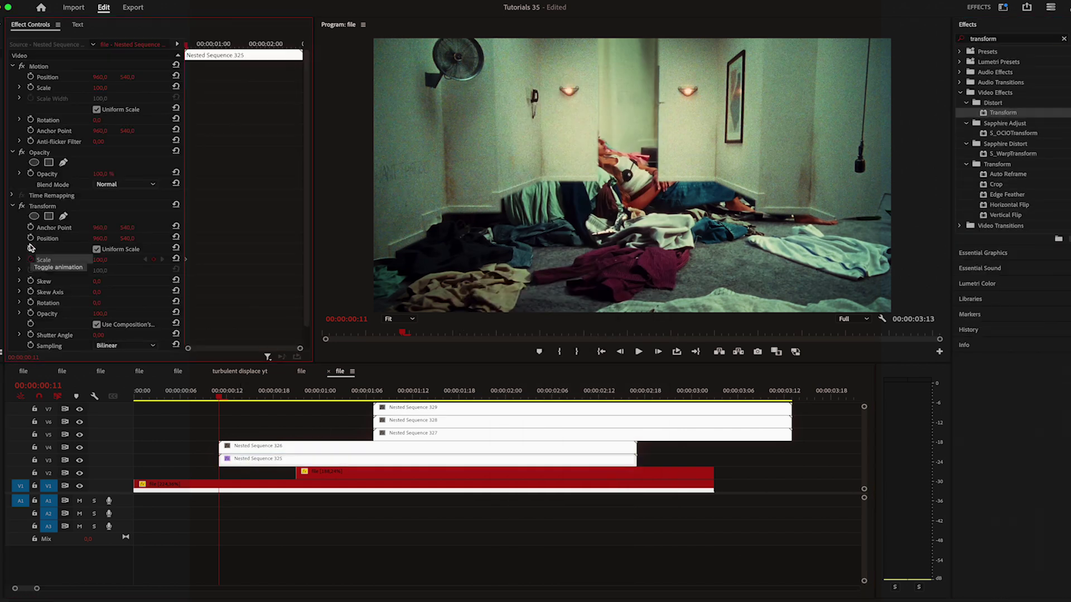
pyautogui.click(30, 239)
pyautogui.keyDown('shift'); pyautogui.click(658, 352); pyautogui.keyUp('shift')
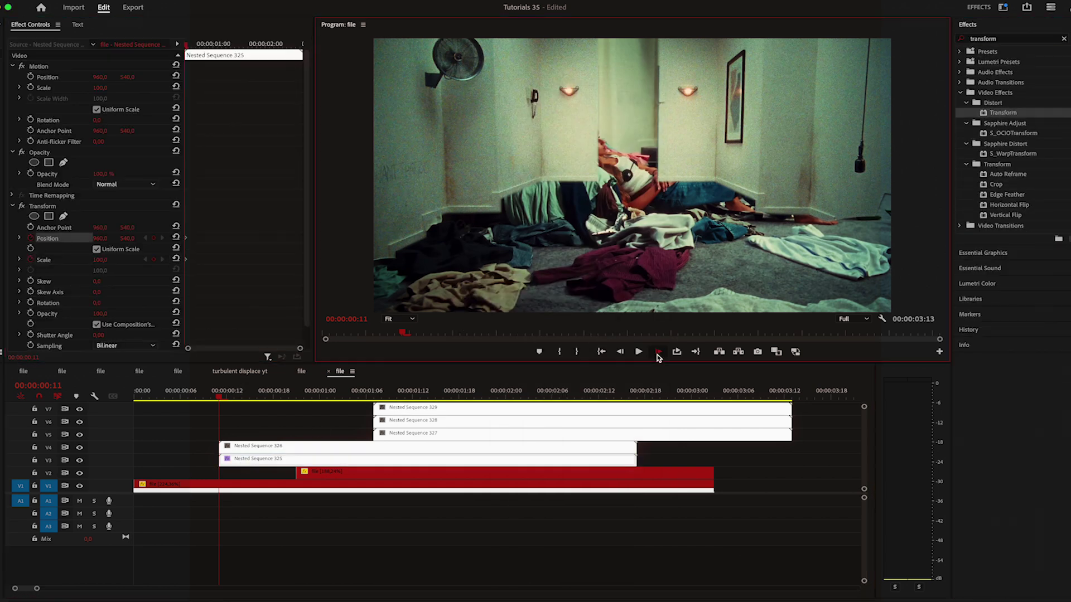
pyautogui.keyDown('shift'); pyautogui.click(658, 353); pyautogui.keyUp('shift')
pyautogui.moveTo(193, 231); pyautogui.dragTo(193, 231)
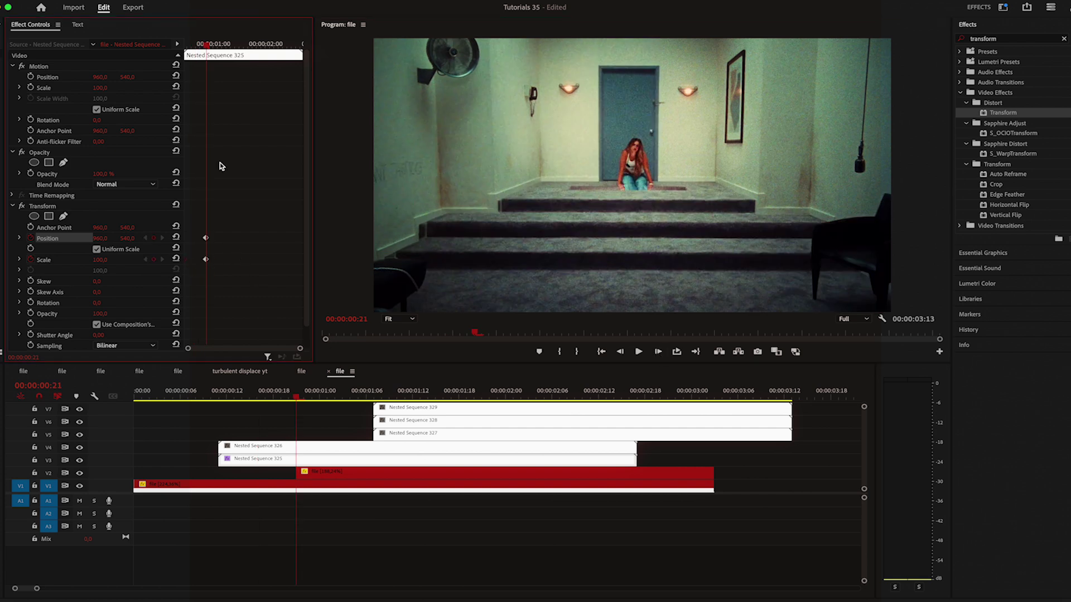
# At 00:00:00:11, shift Nested Sequence 325 left out of frame, enlarge its Scale, and set its Shutter Angle to 360
pyautogui.press('Up')
pyautogui.click(247, 463)
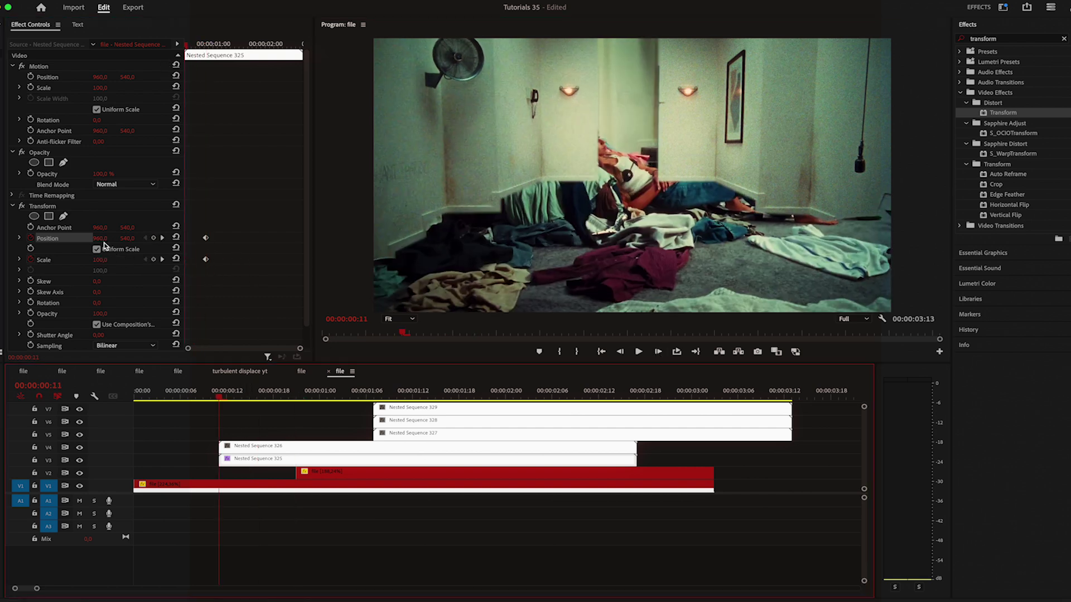
pyautogui.moveTo(102, 240); pyautogui.dragTo(6, 240)
pyautogui.moveTo(103, 261); pyautogui.dragTo(67, 239)
pyautogui.scroll(-2, 306, 220)
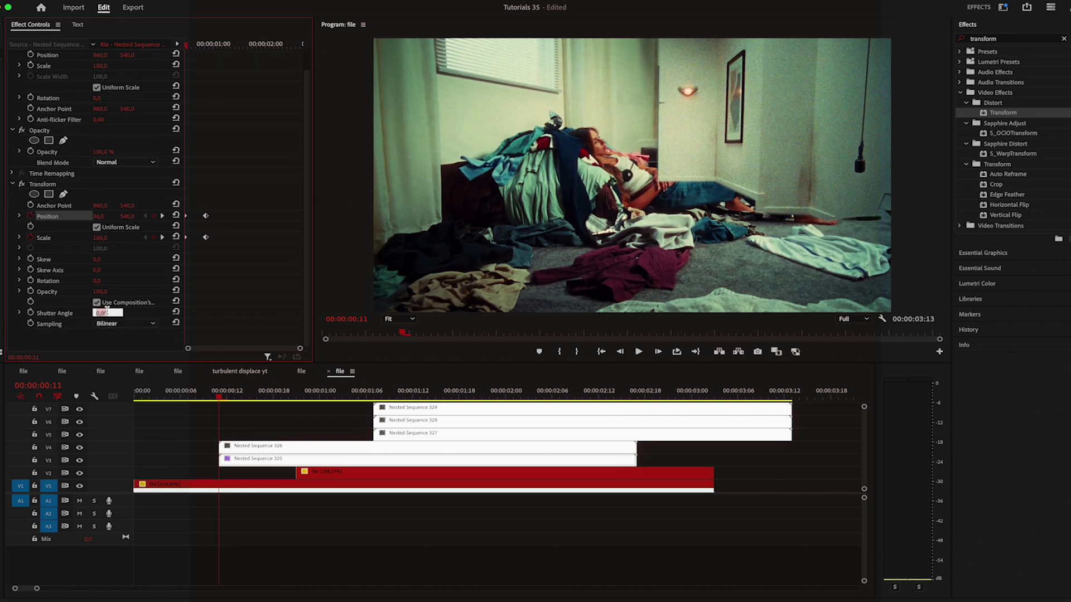
# Keyframe the Transform Position and Scale of Nested Sequence 326 and place the keyframes at 00:00:00:16
pyautogui.moveTo(186, 44); pyautogui.dragTo(205, 45)
pyautogui.click(31, 239)
pyautogui.click(30, 259)
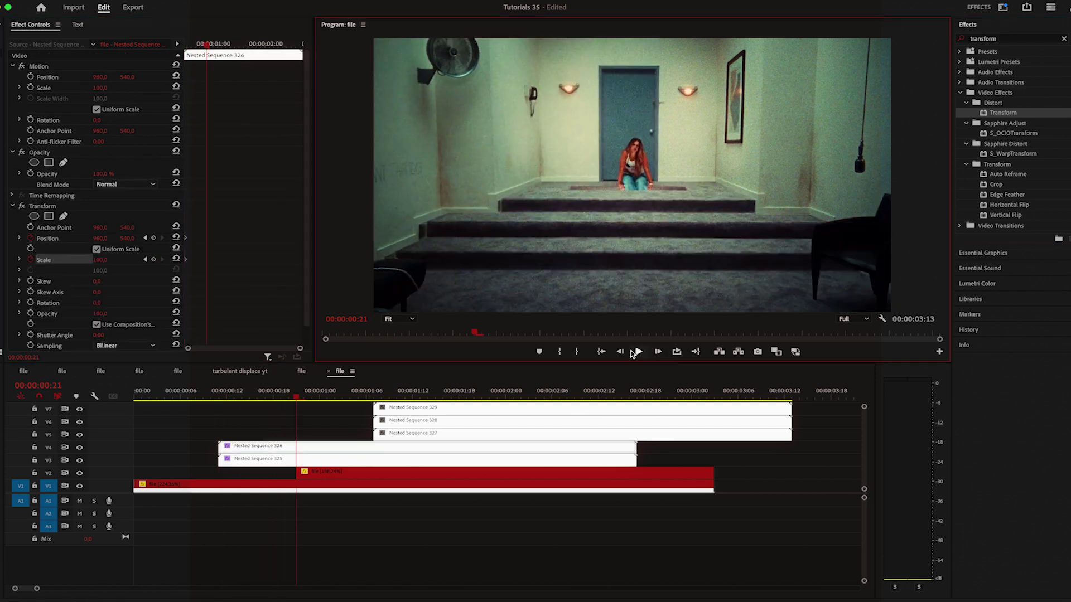
pyautogui.click(194, 261)
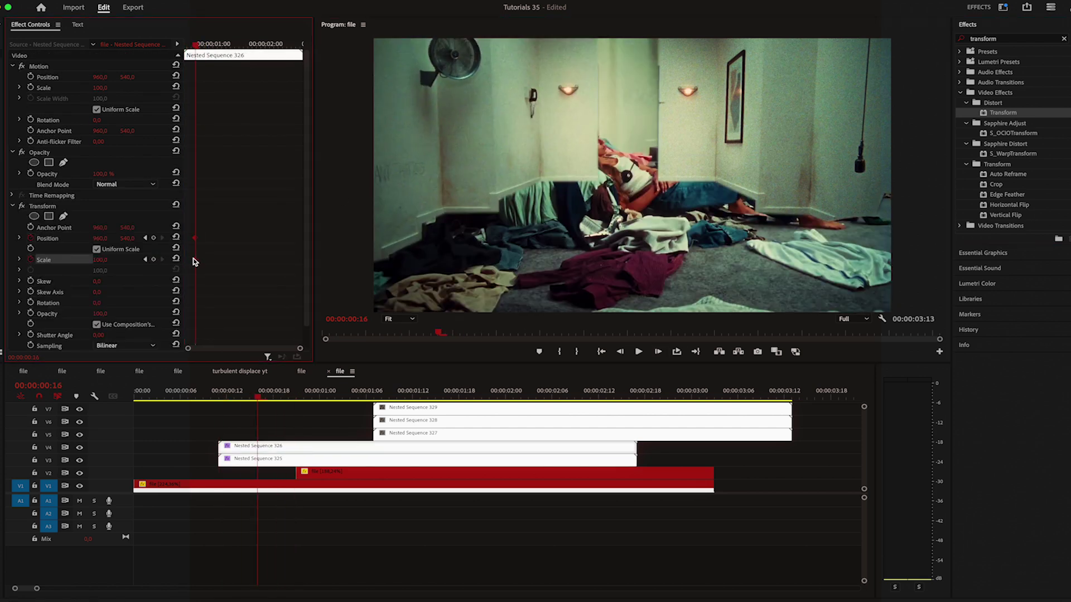
# At the start of Nested Sequence 326, set Scale to 166, shift Position right out of frame, and set Shutter Angle to 360
pyautogui.moveTo(196, 45); pyautogui.dragTo(186, 44)
pyautogui.click(266, 451)
pyautogui.click(100, 260)
pyautogui.write('166')
pyautogui.press('Return')
pyautogui.moveTo(100, 238); pyautogui.dragTo(301, 238)
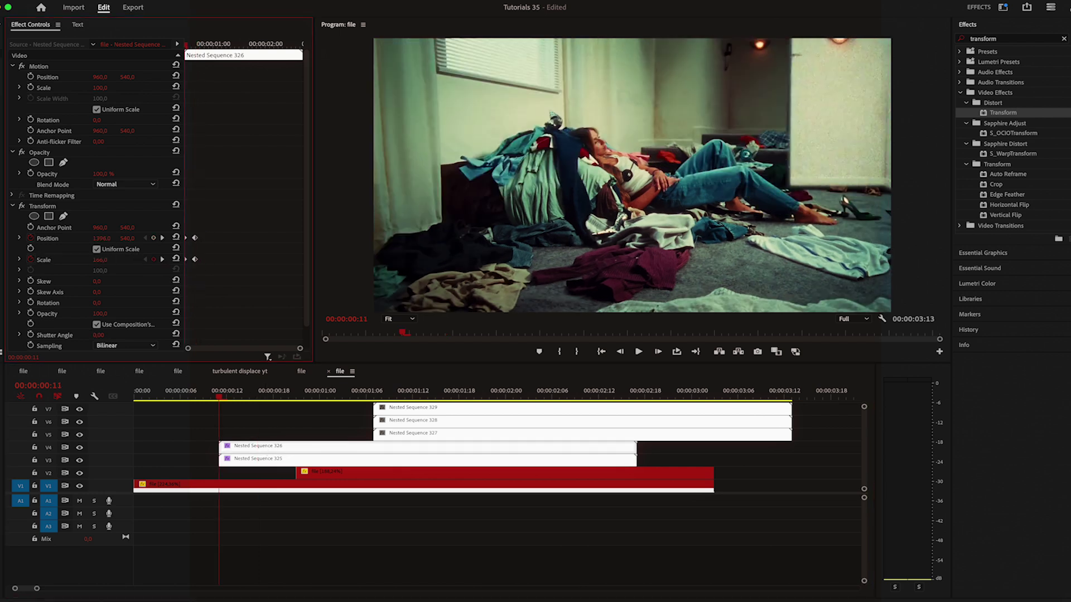
pyautogui.click(99, 335)
pyautogui.write('3')
# Move Nested Sequence 327 to start at 00:00:00:16 and apply the Transform effect to it
pyautogui.hotkey('shift', 'Right')
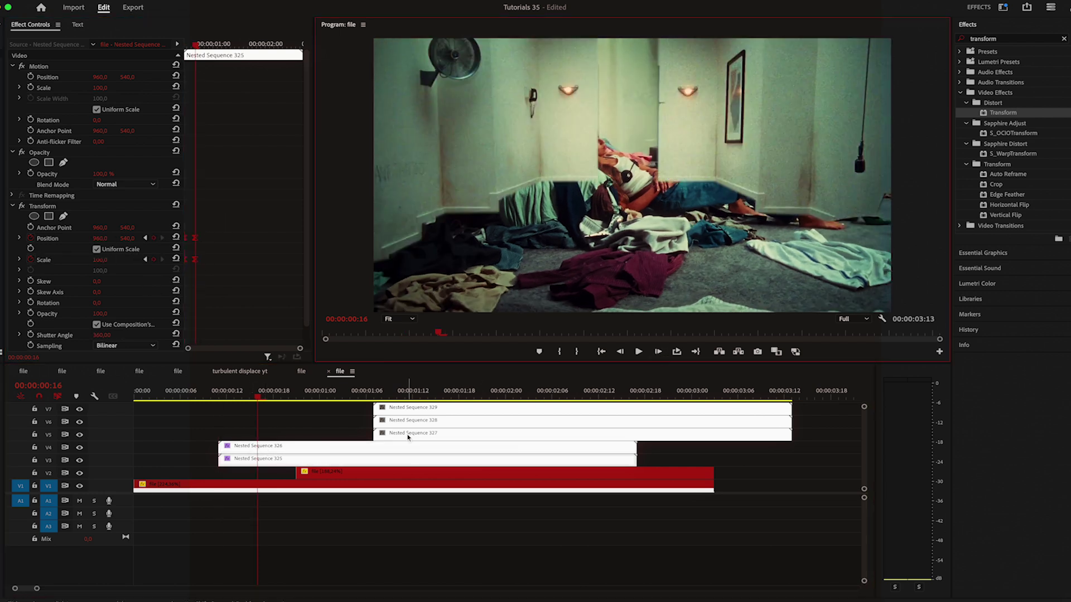
pyautogui.moveTo(396, 435); pyautogui.dragTo(281, 439)
pyautogui.doubleClick(1003, 113)
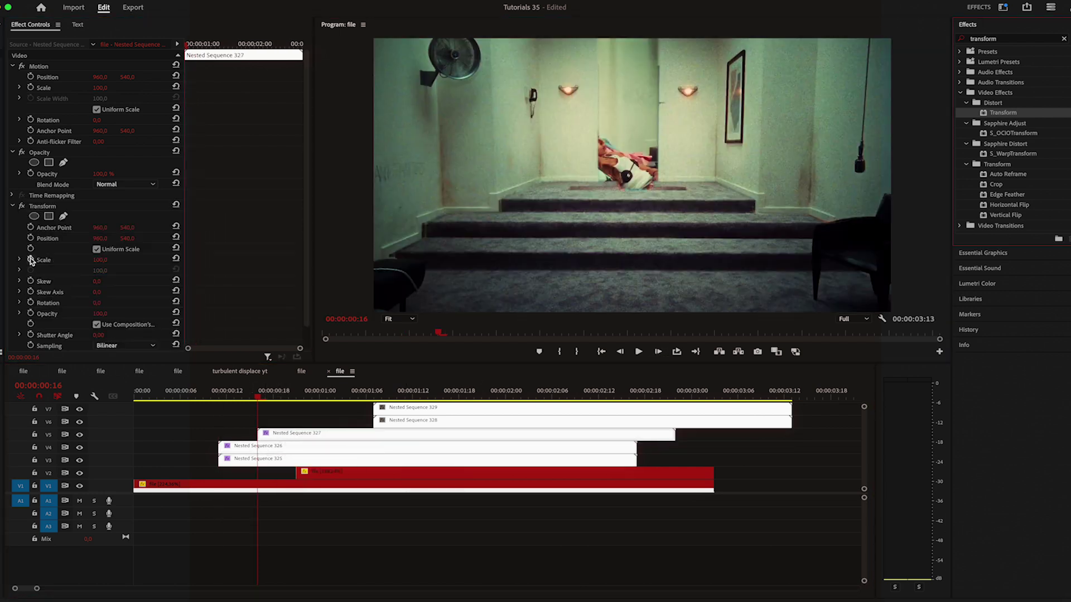
# Animate the Transform Scale and Position of Nested Sequence 327 over the five frames from 00:00:00:16
pyautogui.click(31, 260)
pyautogui.click(30, 238)
pyautogui.keyDown('shift'); pyautogui.click(657, 352); pyautogui.keyUp('shift')
pyautogui.moveTo(206, 235); pyautogui.dragTo(175, 267)
pyautogui.moveTo(186, 260); pyautogui.dragTo(195, 260)
pyautogui.moveTo(196, 44); pyautogui.dragTo(186, 44)
pyautogui.moveTo(104, 260); pyautogui.dragTo(449, 239)
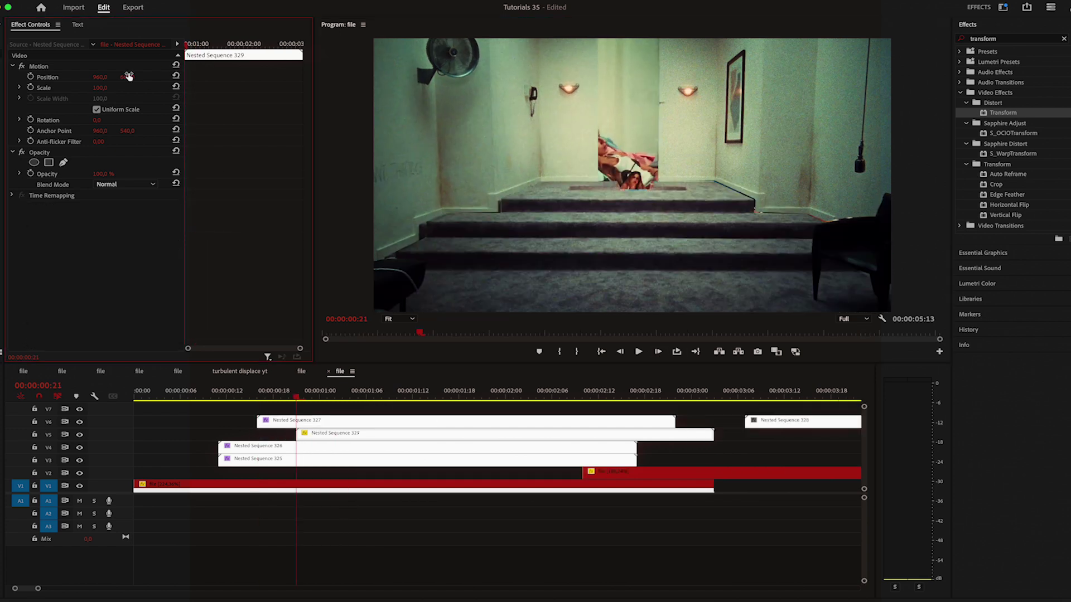
# Animate Transform Position on Nested Sequences 329 and 328, pushing the door in 328 down out of sight at 00:00:01:02
pyautogui.moveTo(1003, 113); pyautogui.dragTo(133, 309)
pyautogui.click(30, 239)
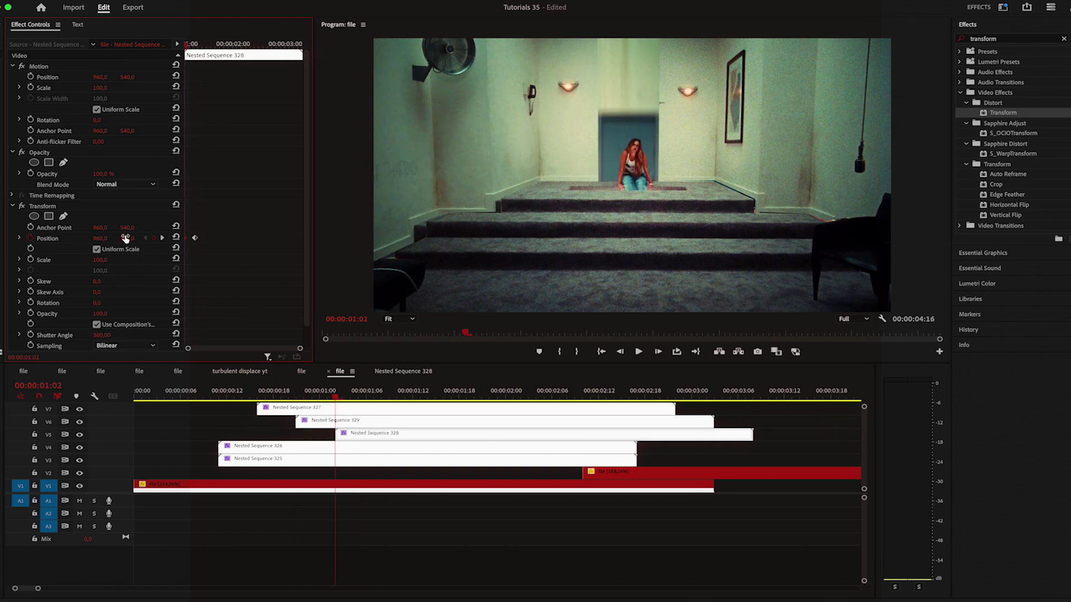
pyautogui.moveTo(125, 239); pyautogui.dragTo(223, 238)
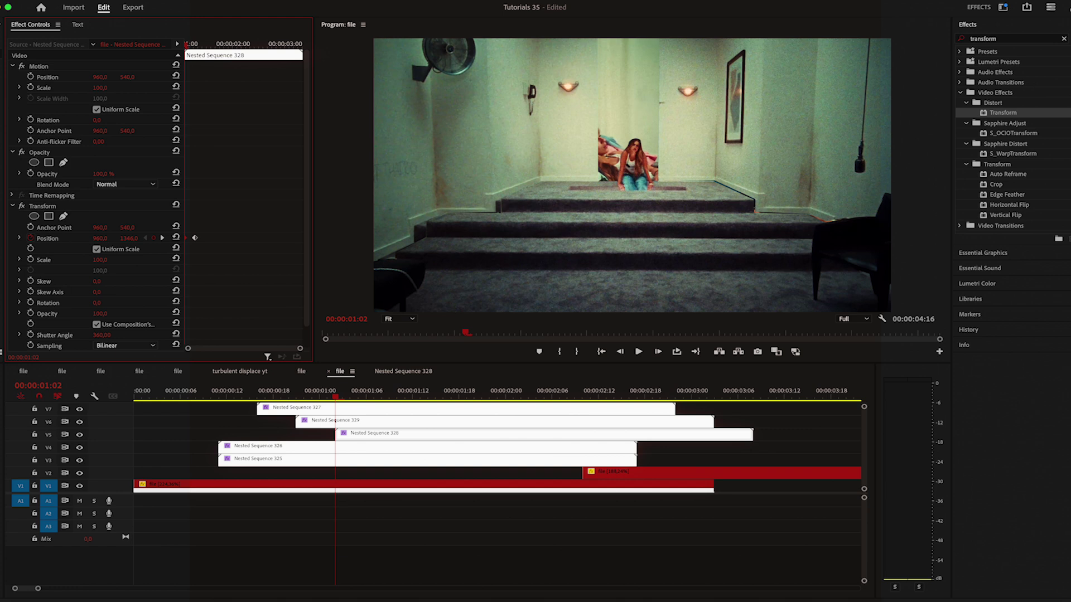
# Trim the ends of Nested Sequences 328, 329 and 327 to 00:00:01:07
pyautogui.hotkey('shift', 'Right')
pyautogui.moveTo(751, 434); pyautogui.dragTo(373, 434)
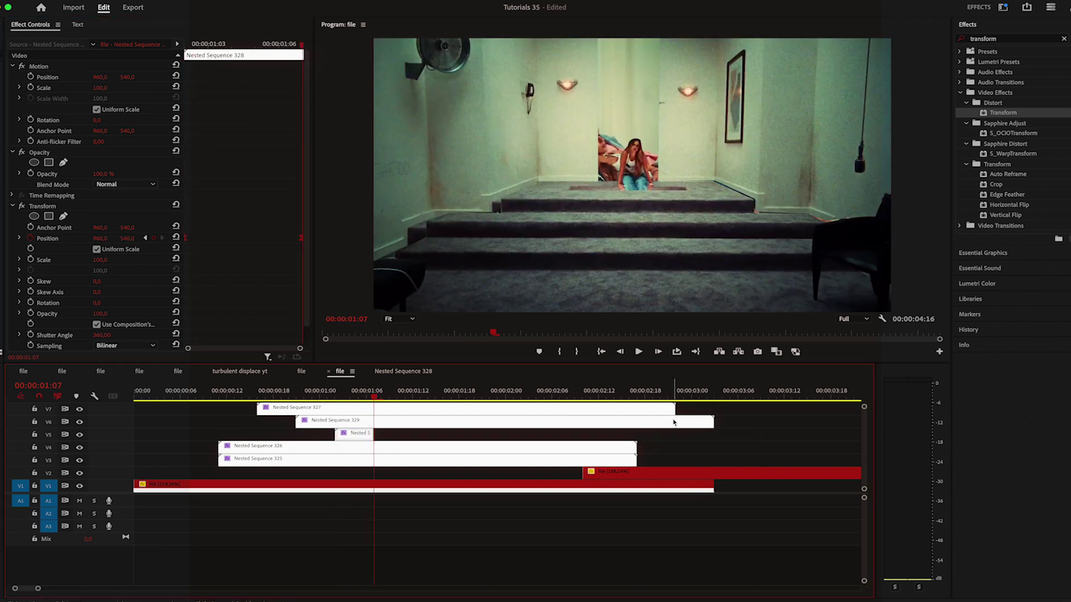
pyautogui.moveTo(712, 421); pyautogui.dragTo(372, 421)
pyautogui.moveTo(673, 408); pyautogui.dragTo(379, 408)
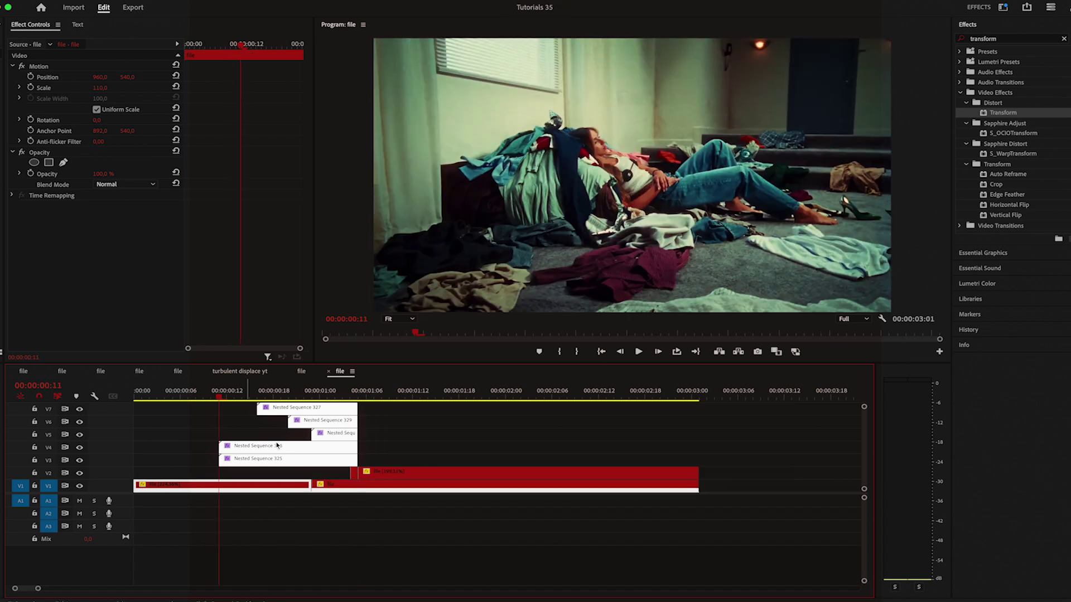
# Find the Brightness & Contrast effect and apply it to Nested Sequence 325
pyautogui.doubleClick(996, 38)
pyautogui.press('BackSpace')
pyautogui.write('bright')
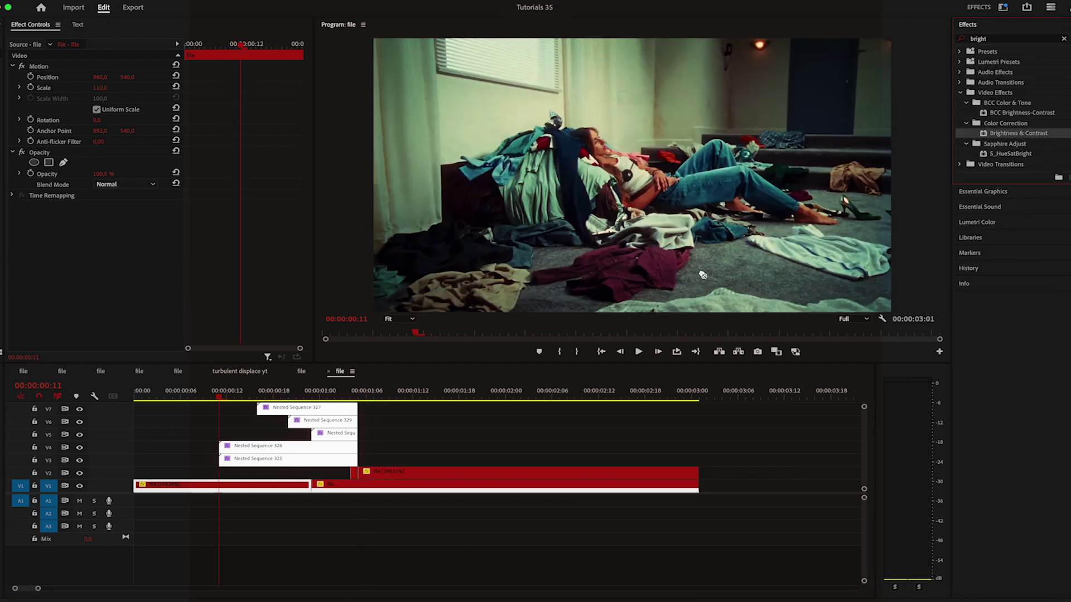
pyautogui.moveTo(1018, 133); pyautogui.dragTo(262, 459)
# Start Brightness keyframes on Nested Sequence 325 and advance seven frames
pyautogui.click(30, 313)
pyautogui.press('Right')
pyautogui.press('Right')
pyautogui.press('Right')
pyautogui.press('Right')
pyautogui.press('Right')
pyautogui.press('Right')
pyautogui.press('Right')
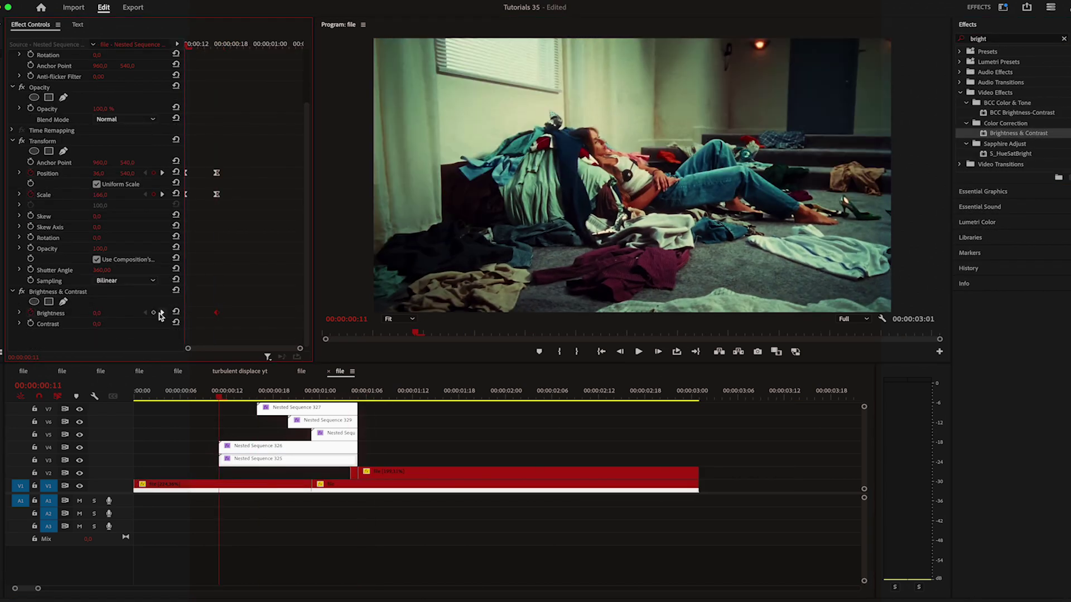
# Shift the two Brightness keyframes of Nested Sequence 325 forward in time, placing the end one at 00:00:00:18
pyautogui.moveTo(225, 316); pyautogui.dragTo(231, 315)
pyautogui.moveTo(186, 313); pyautogui.dragTo(191, 314)
pyautogui.moveTo(230, 45)
pyautogui.mouseDown()
pyautogui.moveTo(209, 45)
pyautogui.moveTo(231, 45)
pyautogui.mouseUp()
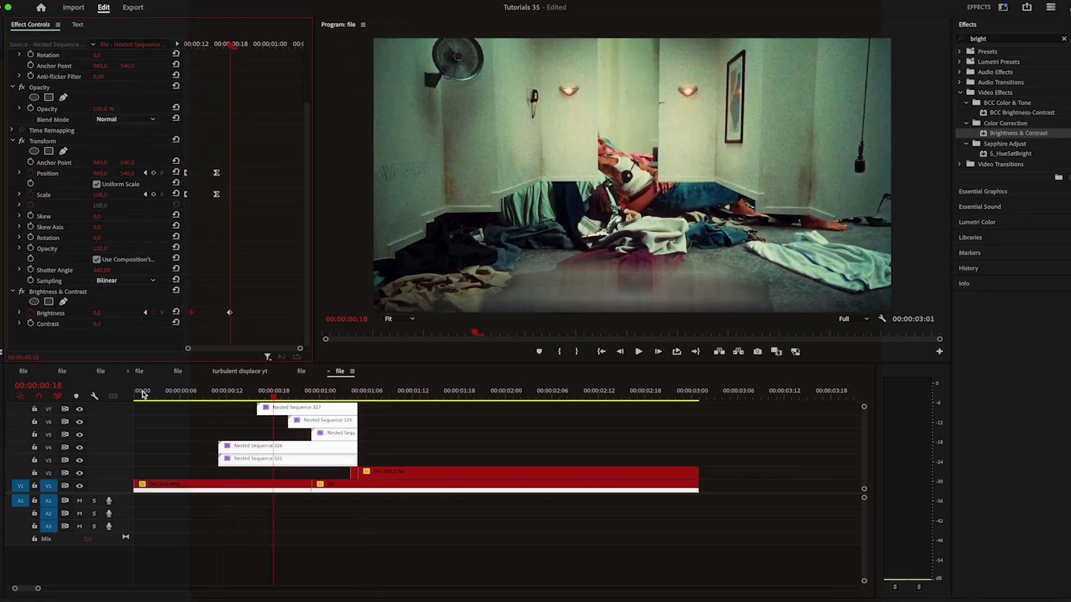
# Copy Nested Sequence 325 and paste its effect attributes onto the nested sequences stacked above it
pyautogui.rightClick(255, 463)
pyautogui.click(290, 103)
pyautogui.moveTo(375, 405); pyautogui.dragTo(329, 452)
pyautogui.rightClick(329, 450)
pyautogui.click(395, 136)
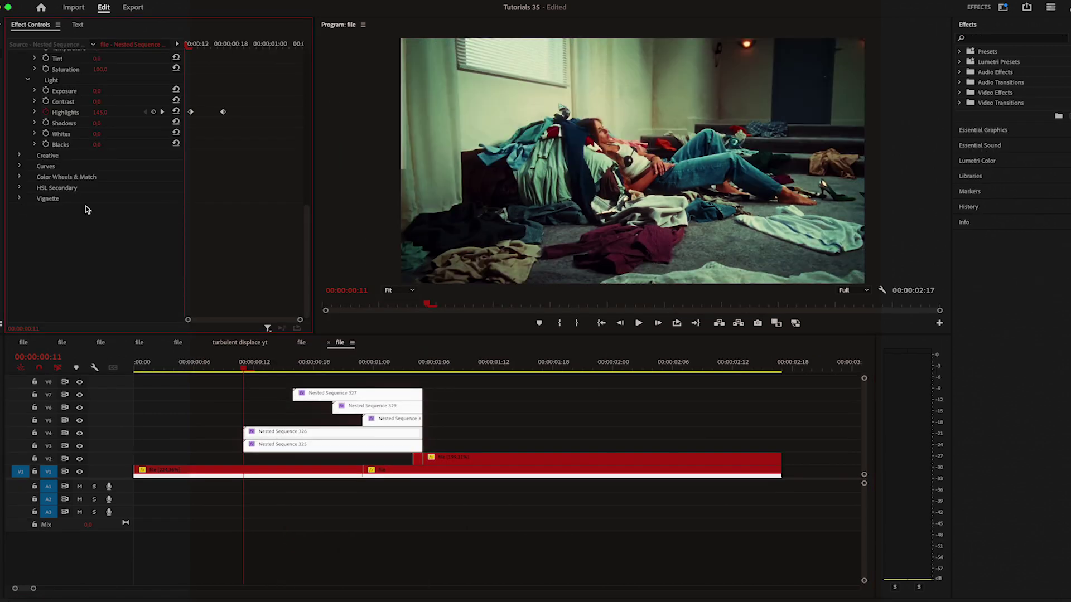
# Find the Lens Distortion effect and apply it to Nested Sequence 325
pyautogui.click(1010, 38)
pyautogui.write('lens dist')
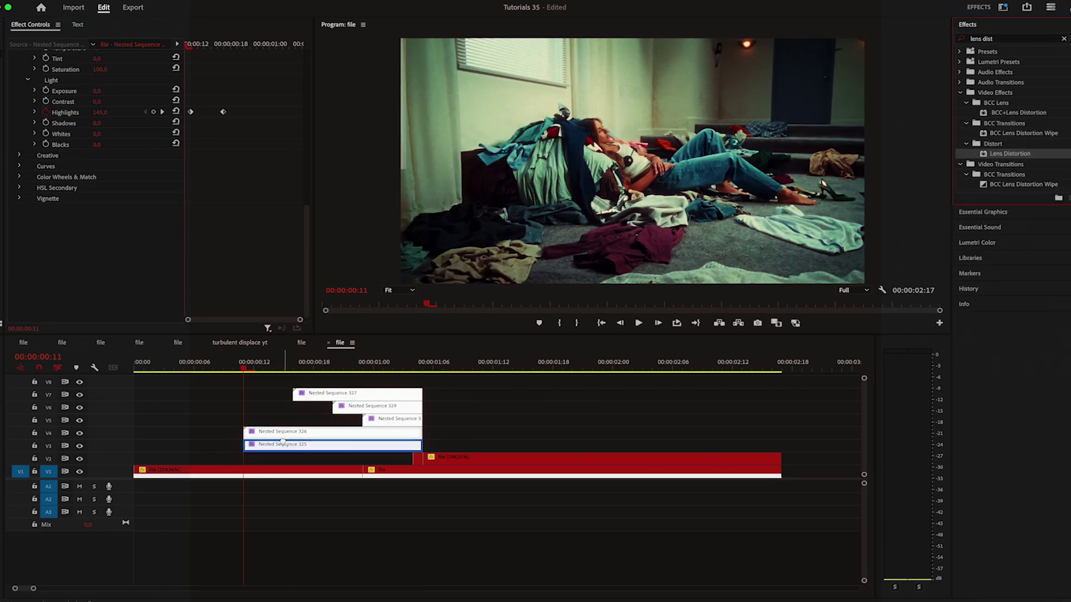
pyautogui.moveTo(1010, 154); pyautogui.dragTo(90, 290)
# Keyframe the Lens Distortion Curvature of Nested Sequence 325 from -100 to 0, moving the end keyframe later in time
pyautogui.hotkey('shift', 'Right')
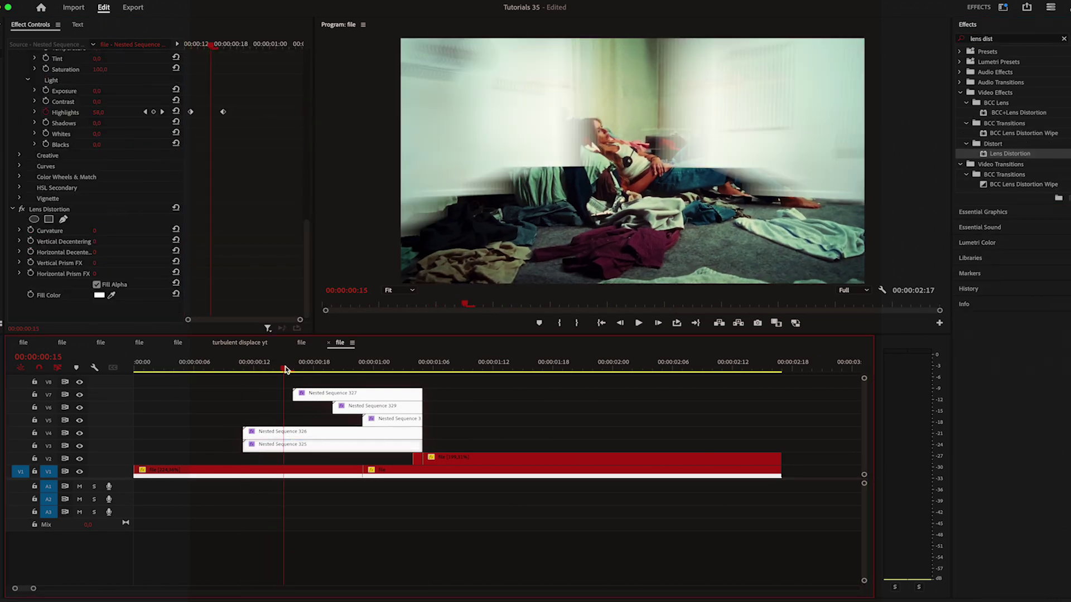
pyautogui.click(31, 230)
pyautogui.click(205, 44)
pyautogui.moveTo(96, 231); pyautogui.dragTo(40, 231)
pyautogui.moveTo(204, 230); pyautogui.dragTo(231, 231)
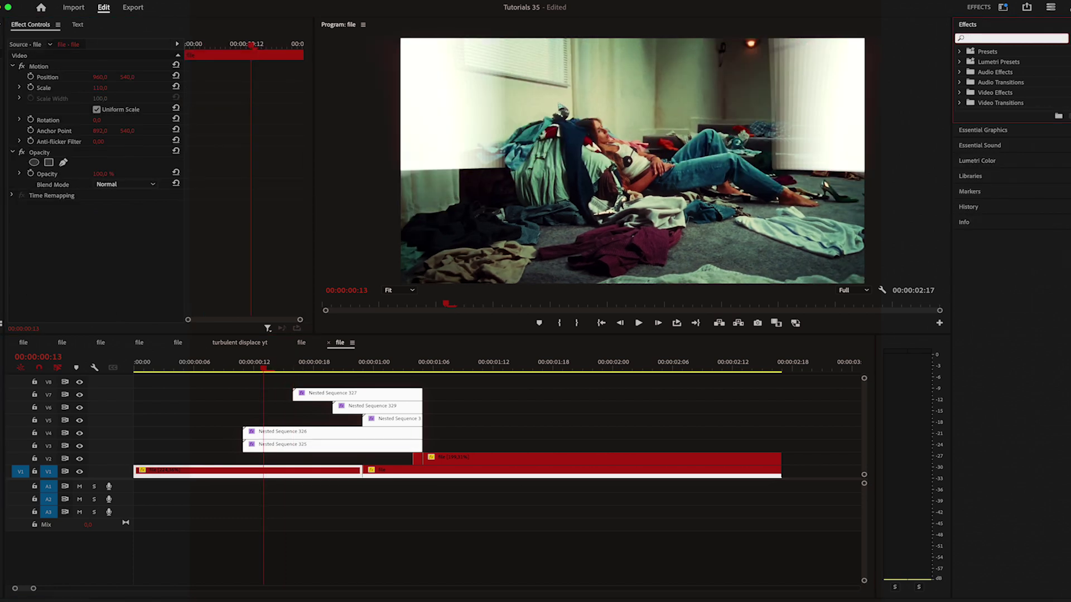
# Apply Gaussian Blur to Nested Sequence 325, start Blurriness keyframes at 0, and return to 00:00:00:15
pyautogui.write('gauss')
pyautogui.moveTo(997, 169); pyautogui.dragTo(357, 444)
pyautogui.hotkey('shift', 'Right')
pyautogui.click(31, 273)
pyautogui.moveTo(236, 47); pyautogui.dragTo(213, 51)
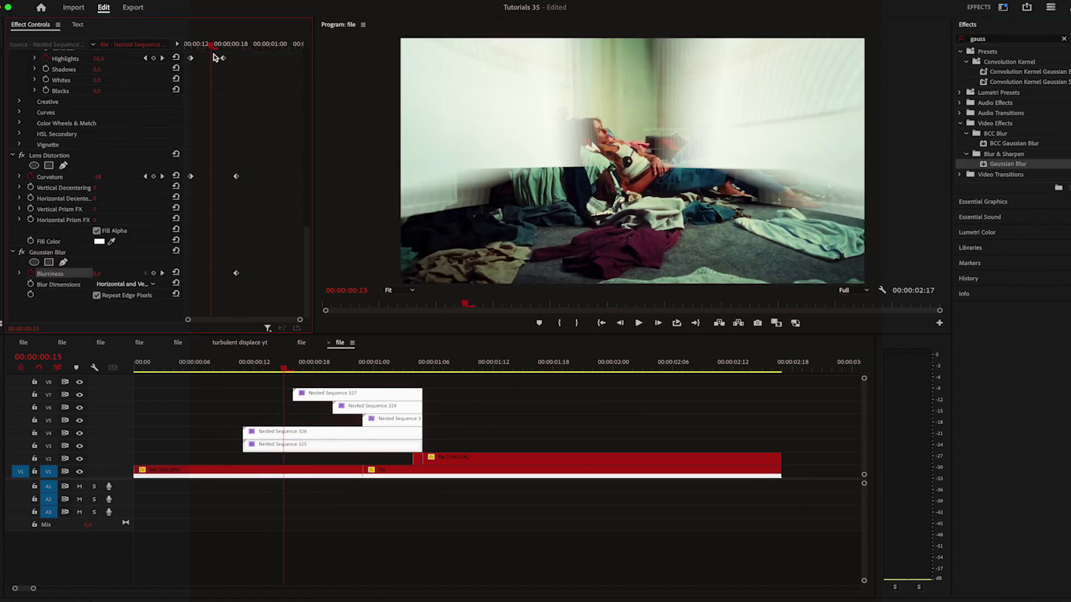
# Set Blurriness to 50 at 00:00:00:15 and spread the two blur keyframes apart, the first earlier and the last slightly later
pyautogui.click(97, 274)
pyautogui.write('50')
pyautogui.press('Return')
pyautogui.moveTo(211, 273); pyautogui.dragTo(197, 273)
pyautogui.moveTo(210, 47); pyautogui.dragTo(236, 47)
pyautogui.moveTo(236, 273); pyautogui.dragTo(245, 273)
# Copy the keyframed Gaussian Blur from Nested Sequence 325 onto Nested Sequence 326 and preview the animation
pyautogui.click(47, 252)
pyautogui.press('super+c')
pyautogui.click(299, 432)
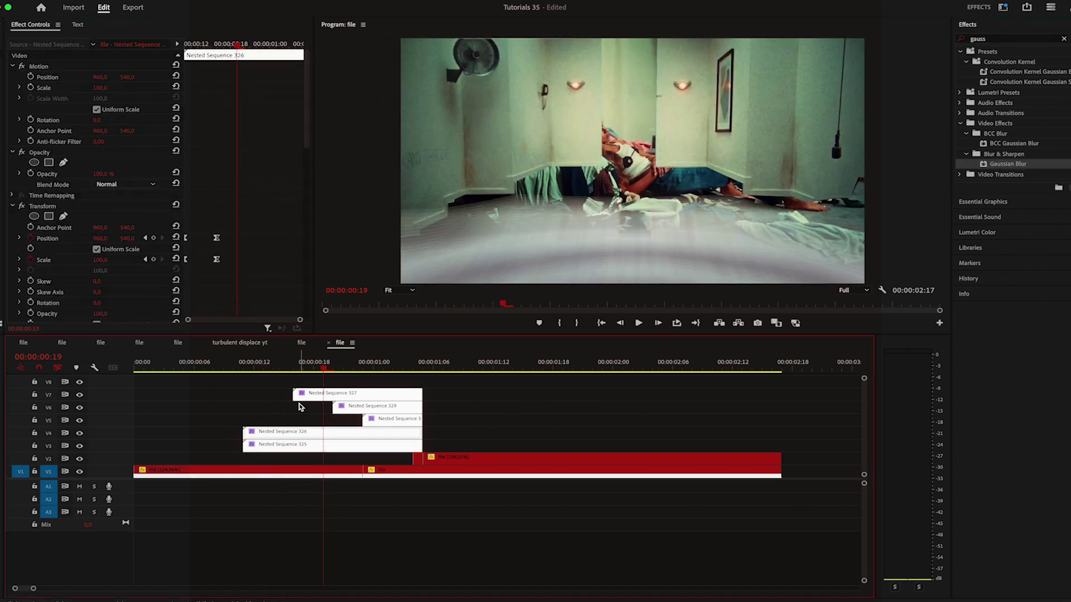
pyautogui.scroll(-15, 280, 280)
pyautogui.press('super+v')
pyautogui.scroll(-5, 279, 280)
pyautogui.moveTo(237, 47); pyautogui.dragTo(223, 51)
pyautogui.press('space')
# Paste the keyframed Lens Distortion onto Nested Sequence 327, starting at 00:00:00:16, and scrub through its animation
pyautogui.click(296, 368)
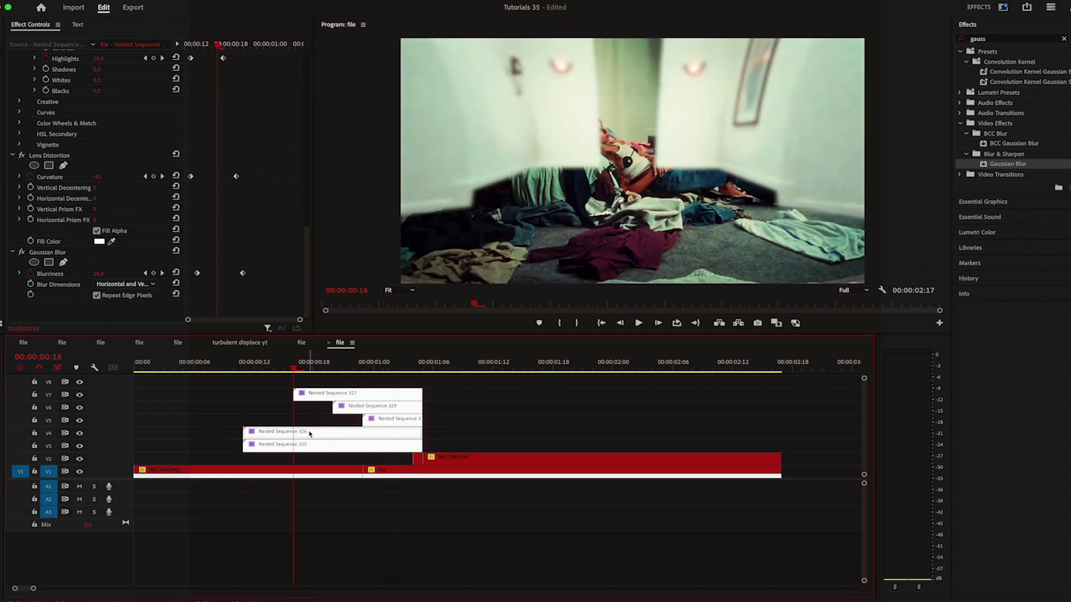
pyautogui.rightClick(123, 319)
pyautogui.click(152, 395)
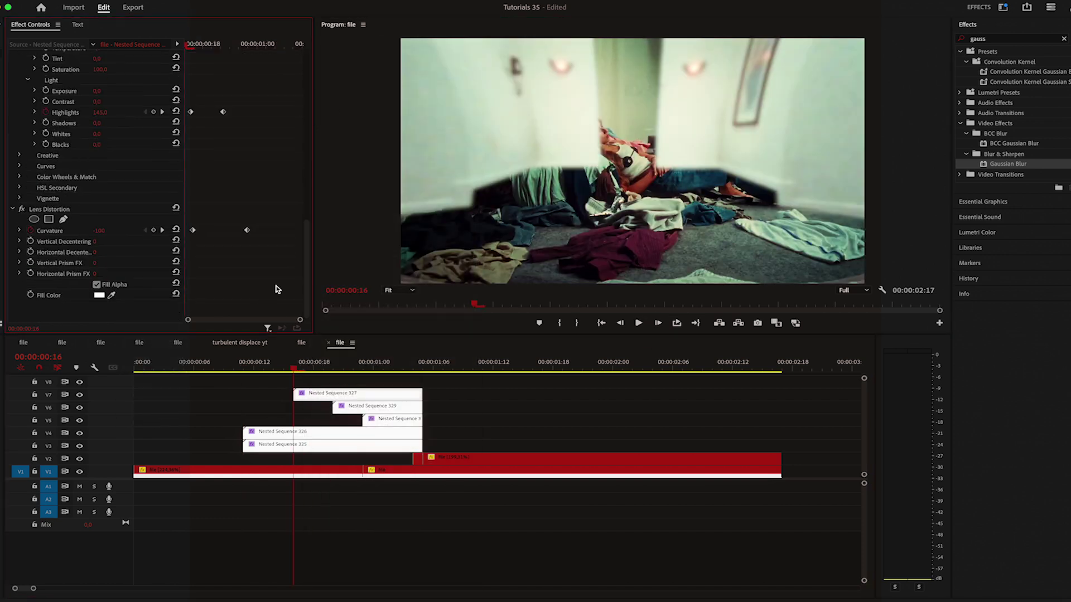
pyautogui.scroll(-5, 275, 289)
pyautogui.moveTo(196, 48); pyautogui.dragTo(279, 47)
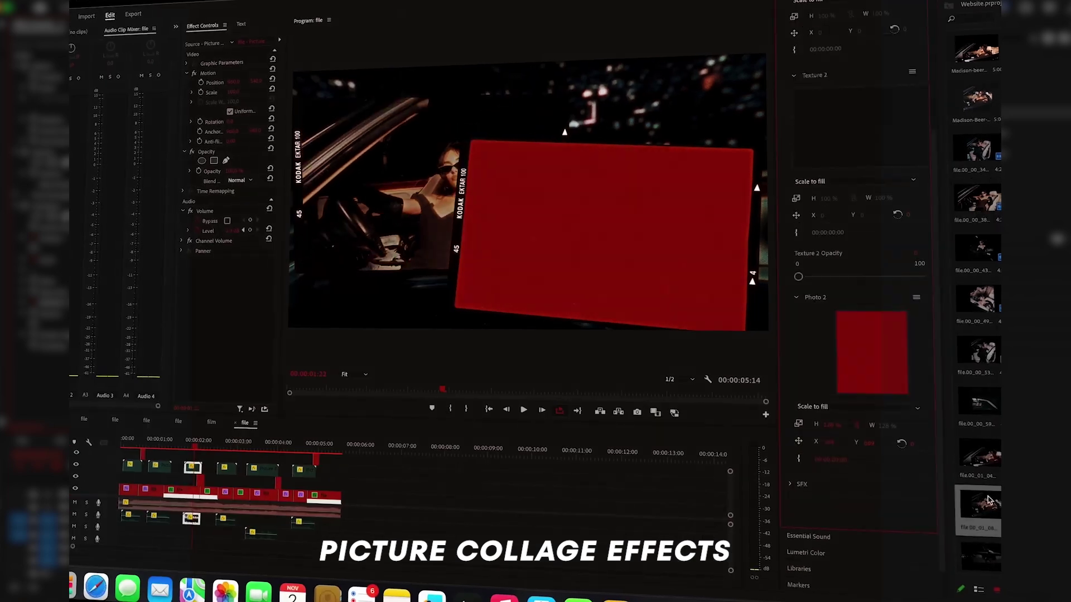
# Place a photo from the project into the Photo 2 slot of the picture collage template
pyautogui.moveTo(989, 500); pyautogui.dragTo(872, 352)
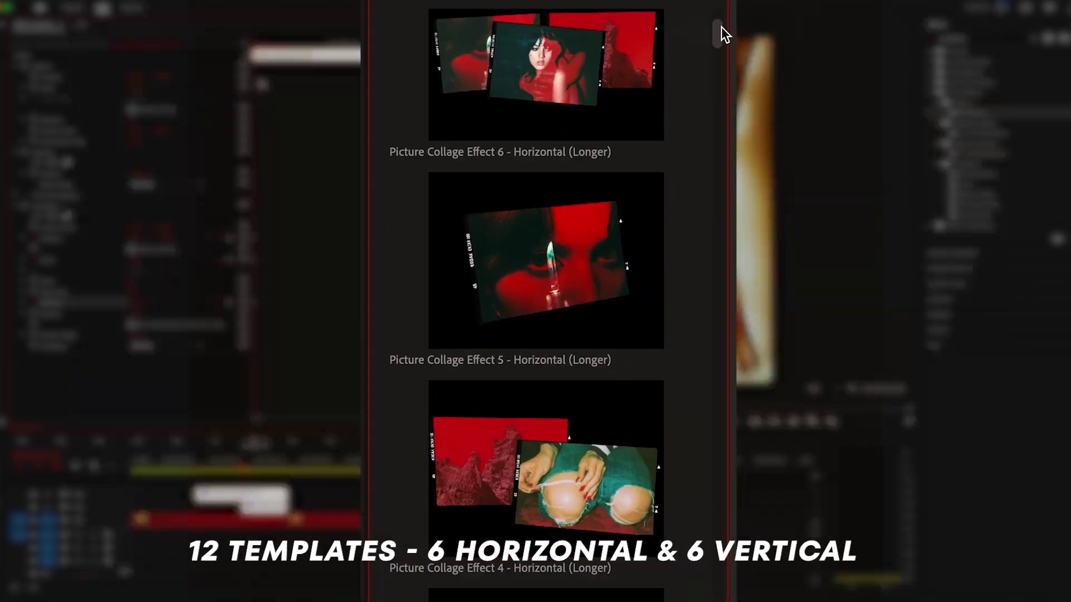
# Browse the horizontal and vertical Picture Collage Effect templates and look into the folders of both template versions
pyautogui.scroll(-5, 725, 55)
pyautogui.scroll(-15, 732, 64)
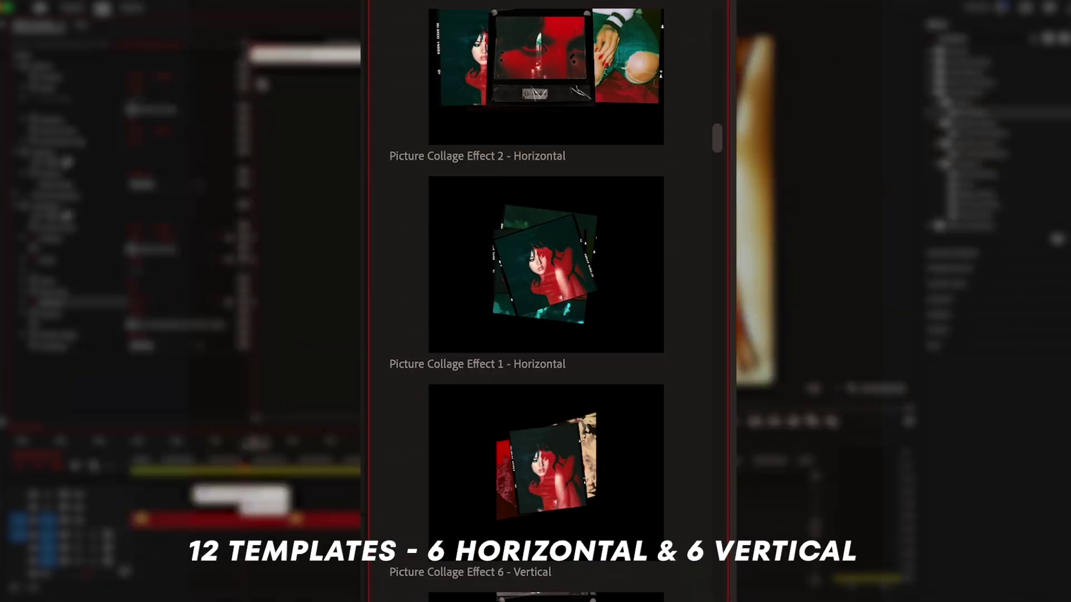
pyautogui.scroll(-11, 546, 302)
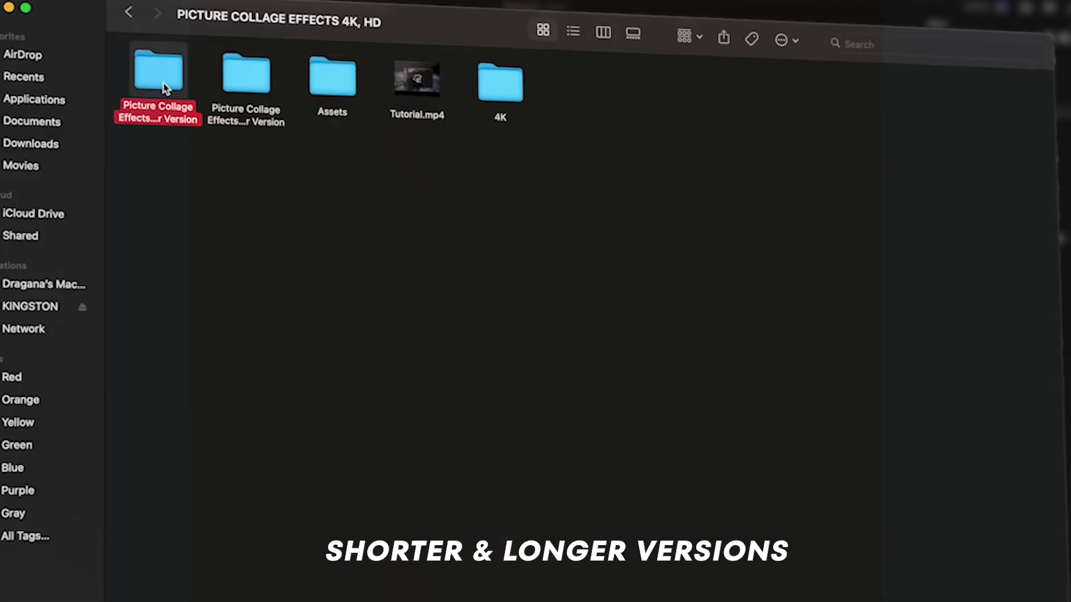
pyautogui.doubleClick(163, 82)
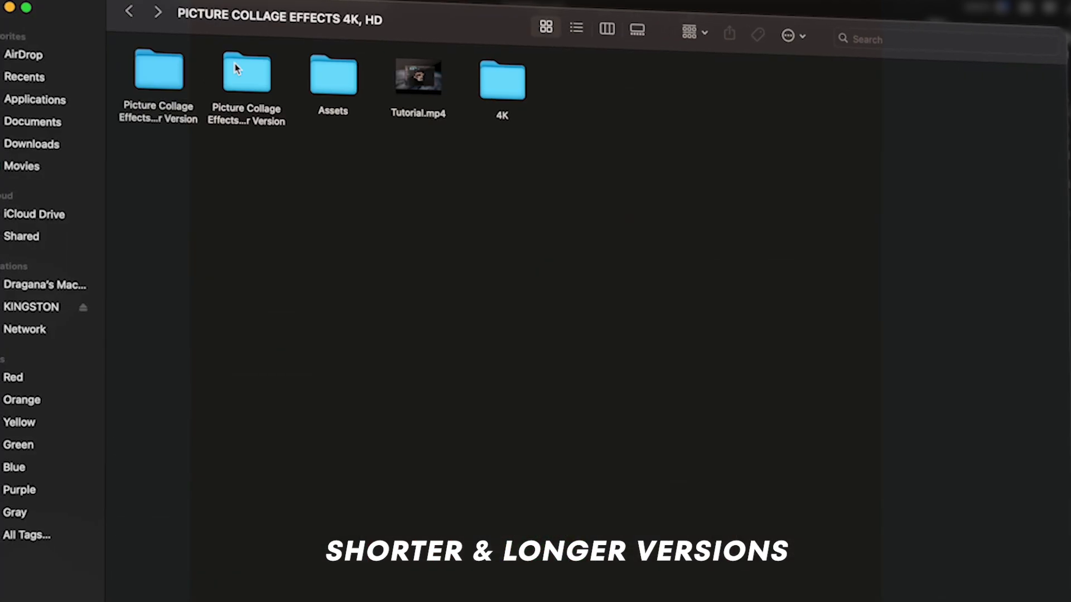
pyautogui.doubleClick(235, 69)
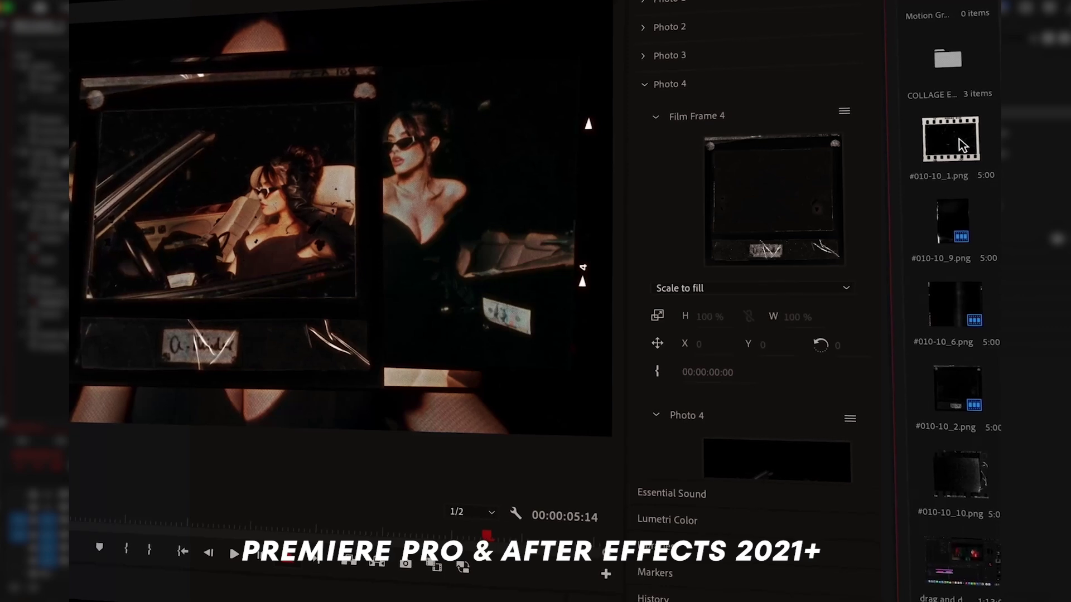
# Set the replaced Film Frame 4 image of the collage template to Stretch to fill
pyautogui.click(728, 310)
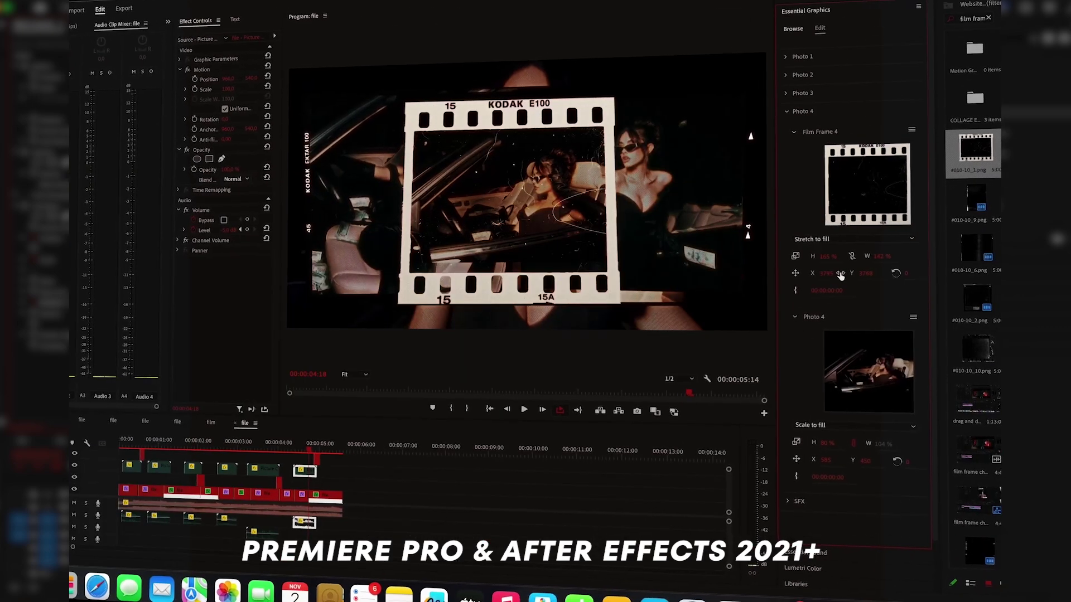